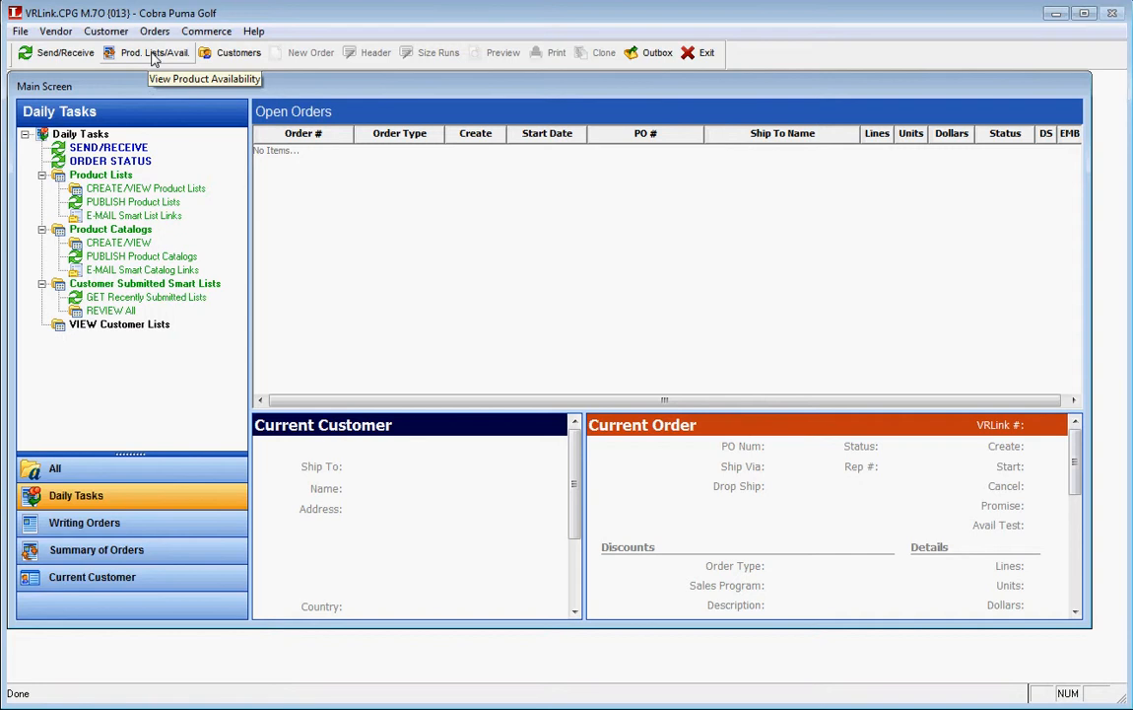
# Step: Open the product catalogs from the product lists and display MEN'S COLLECTION 1 of PUMA GOLF - SPRING/SUMMER 2015
pyautogui.click(152, 56)
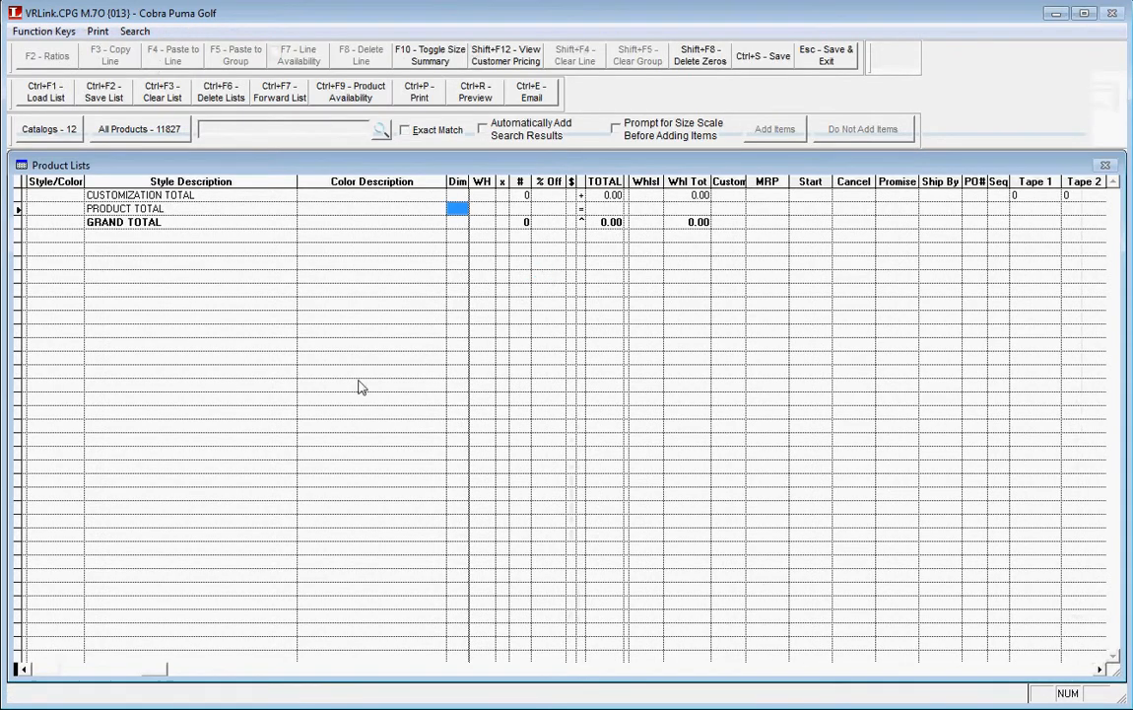
pyautogui.click(43, 126)
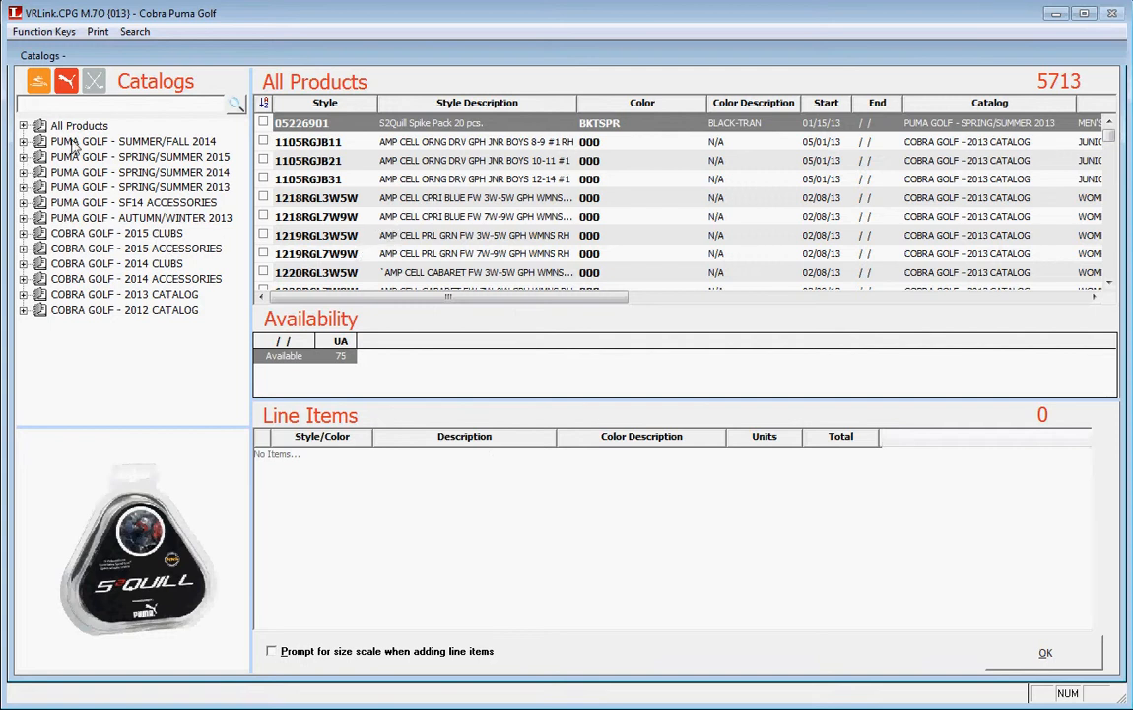
pyautogui.click(22, 157)
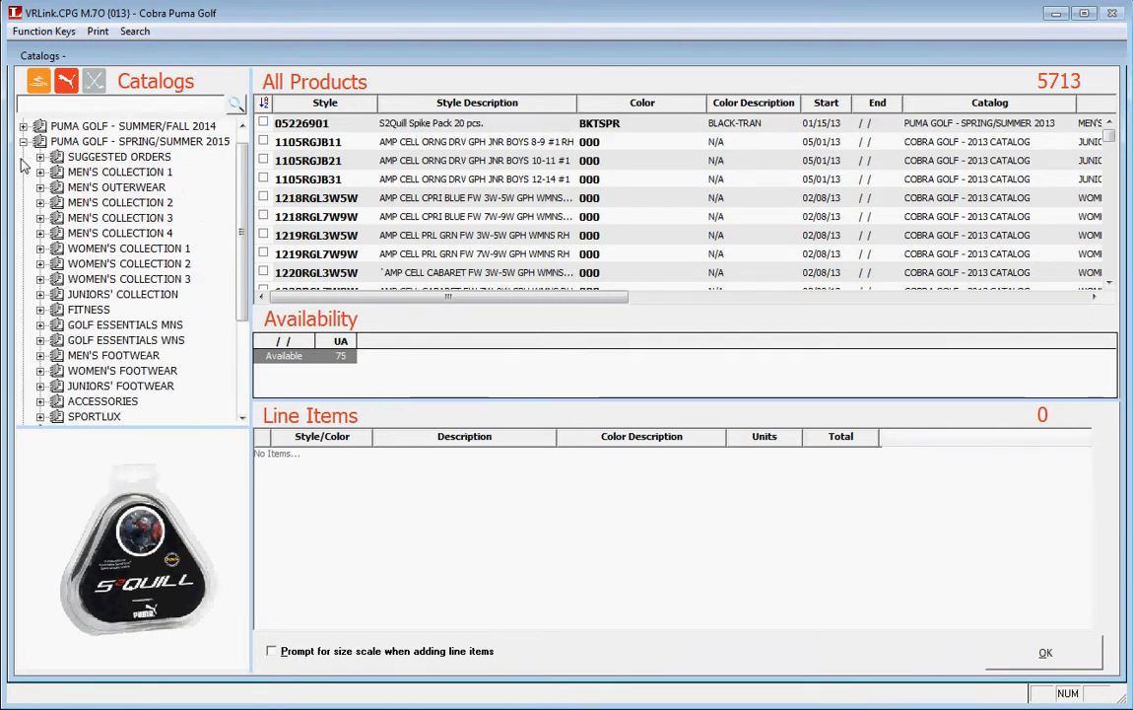
pyautogui.click(84, 172)
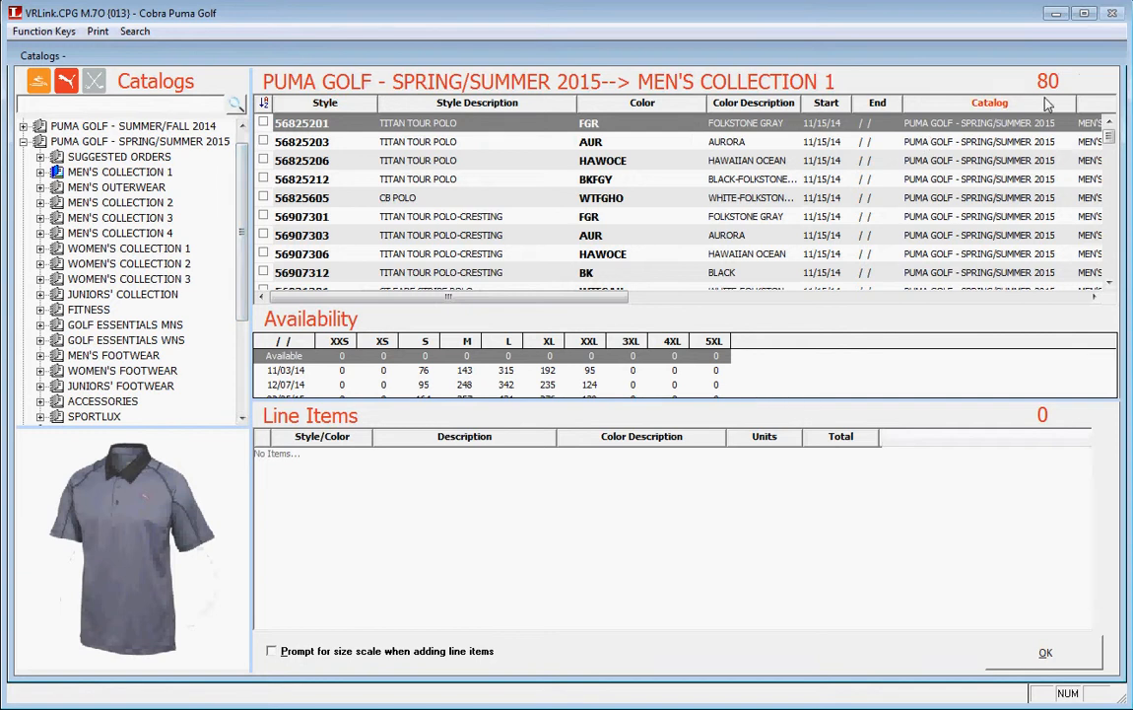
# Step: Check all products in MEN'S COLLECTION 1 and add them as line items to the product list
pyautogui.rightClick(264, 182)
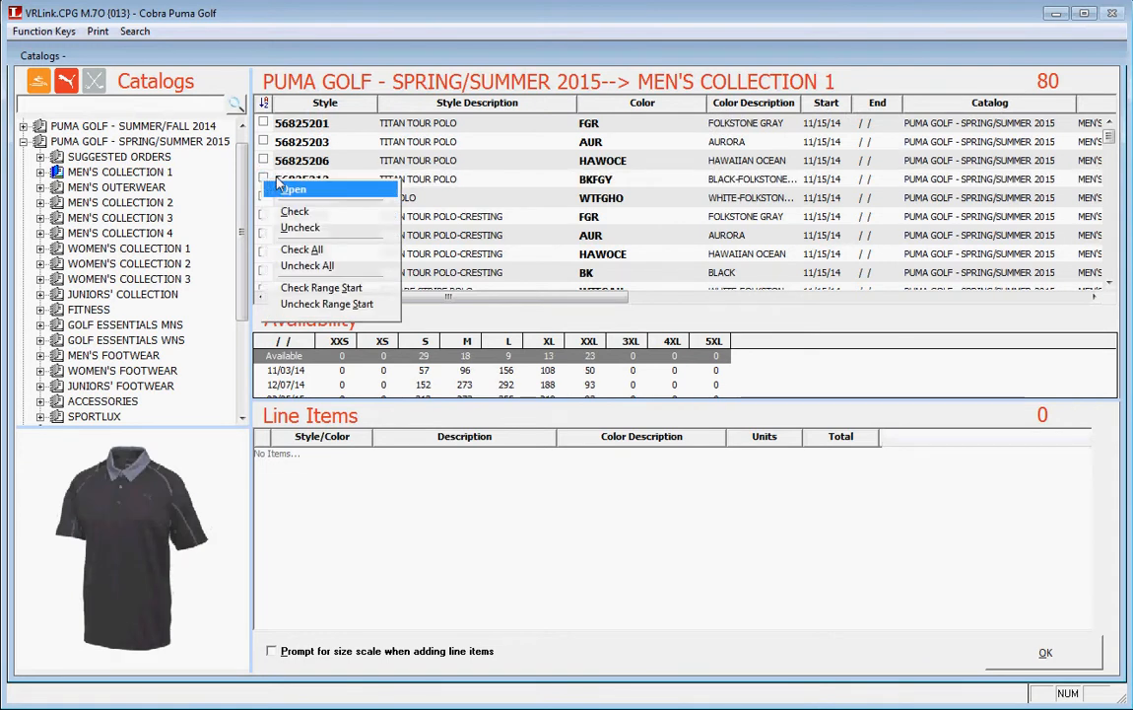
pyautogui.click(301, 250)
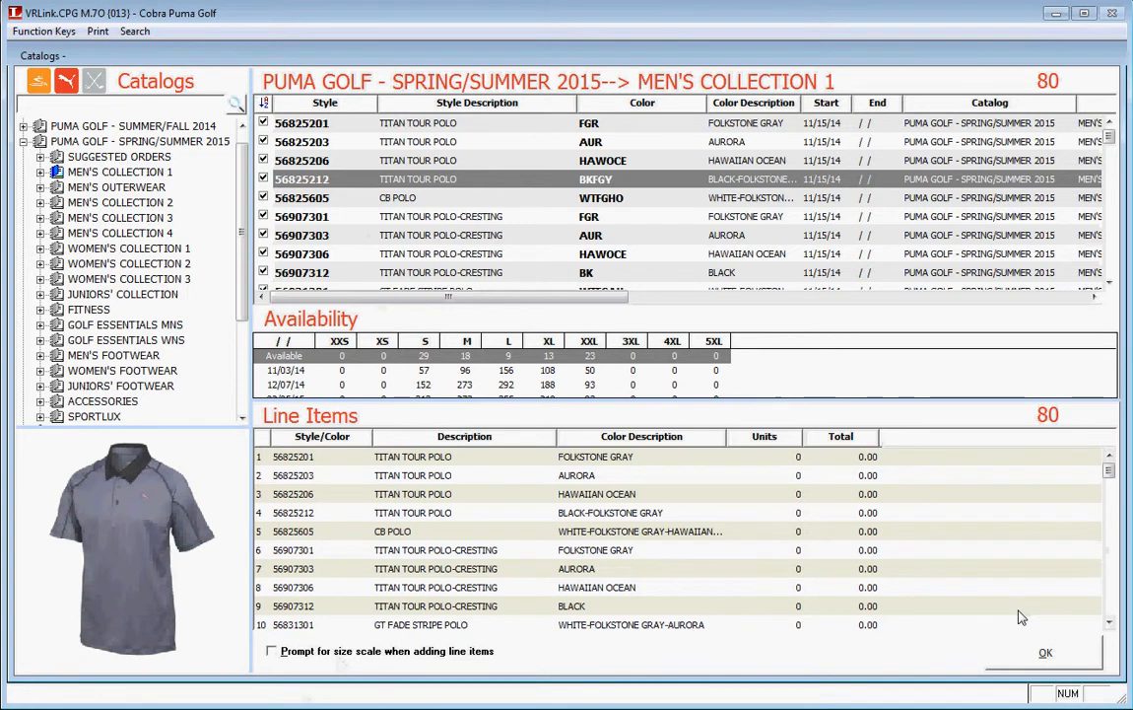
pyautogui.click(1020, 652)
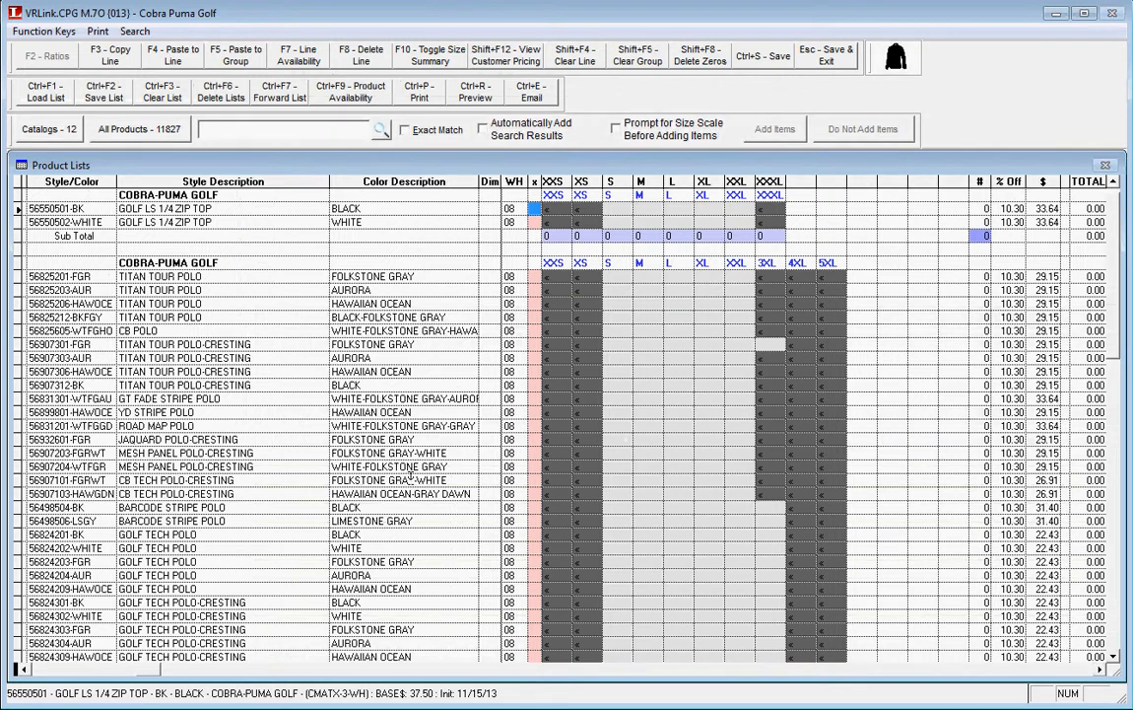
# Step: Save the product list as "PUMA SS15 MENS DROP 1" and return to the main screen
pyautogui.click(104, 91)
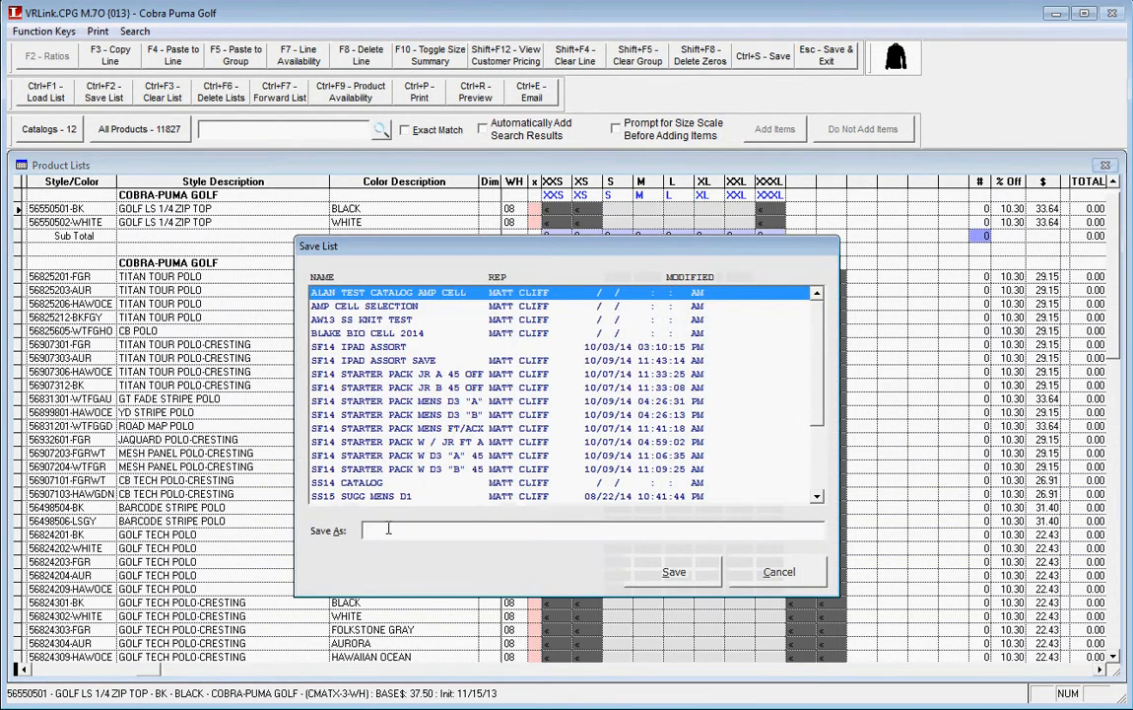
pyautogui.write('PU')
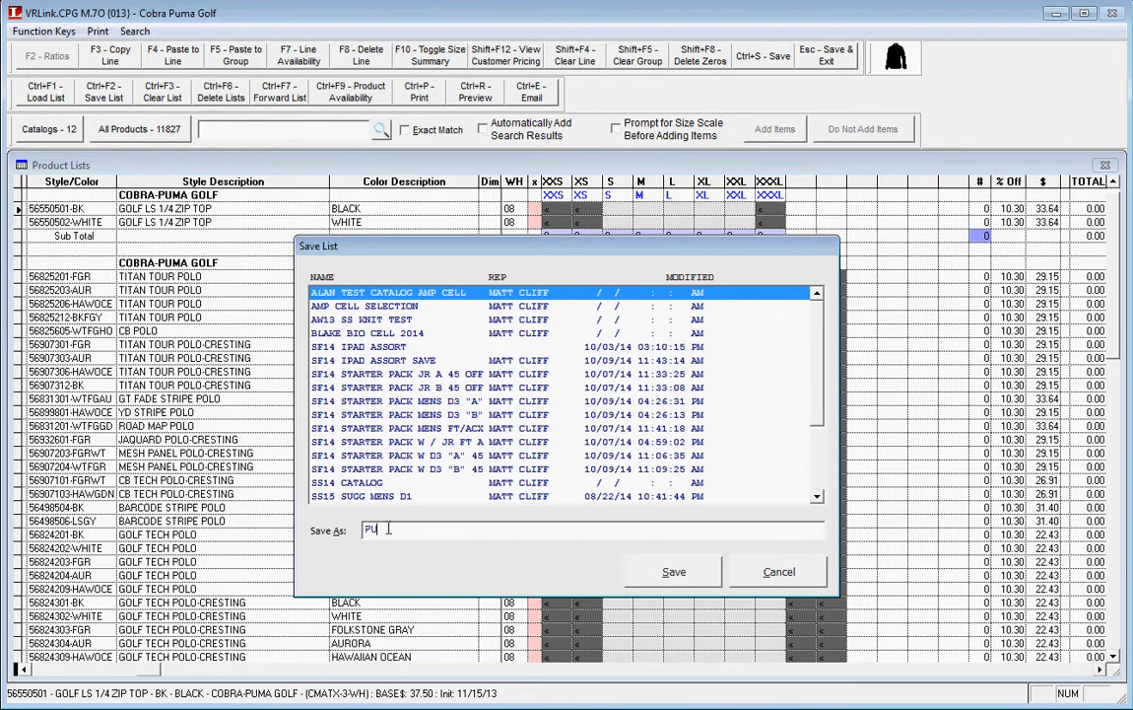
pyautogui.write('MA SS15 MENS DROP 1')
pyautogui.click(656, 572)
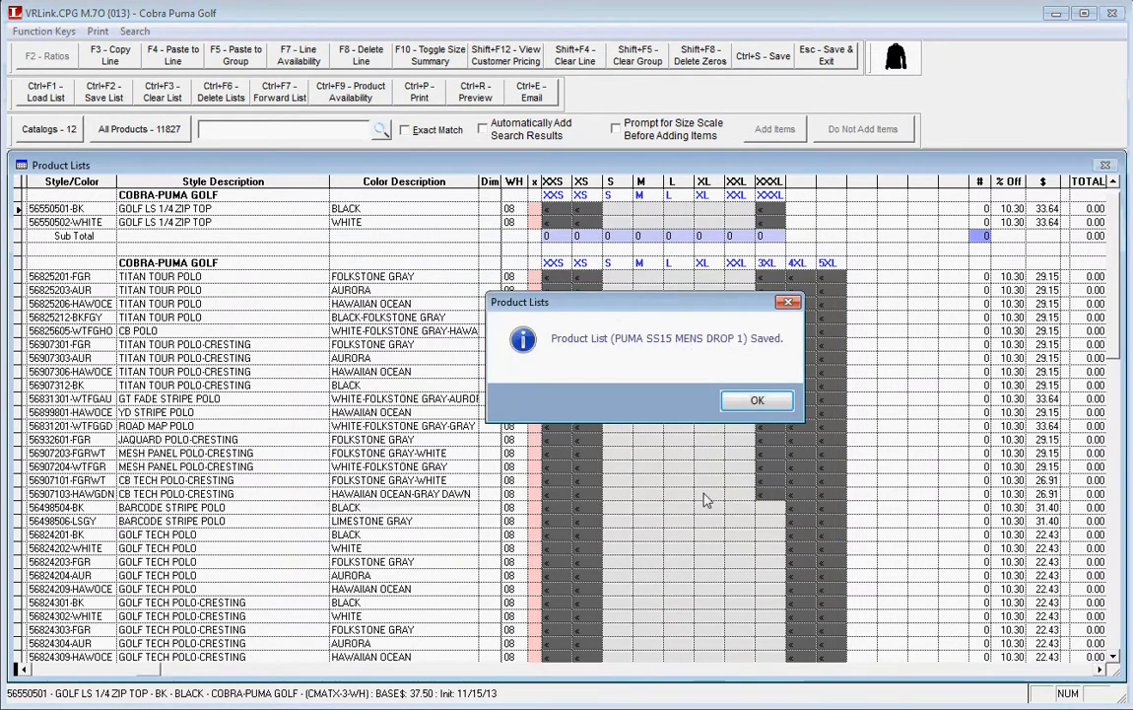
pyautogui.click(759, 404)
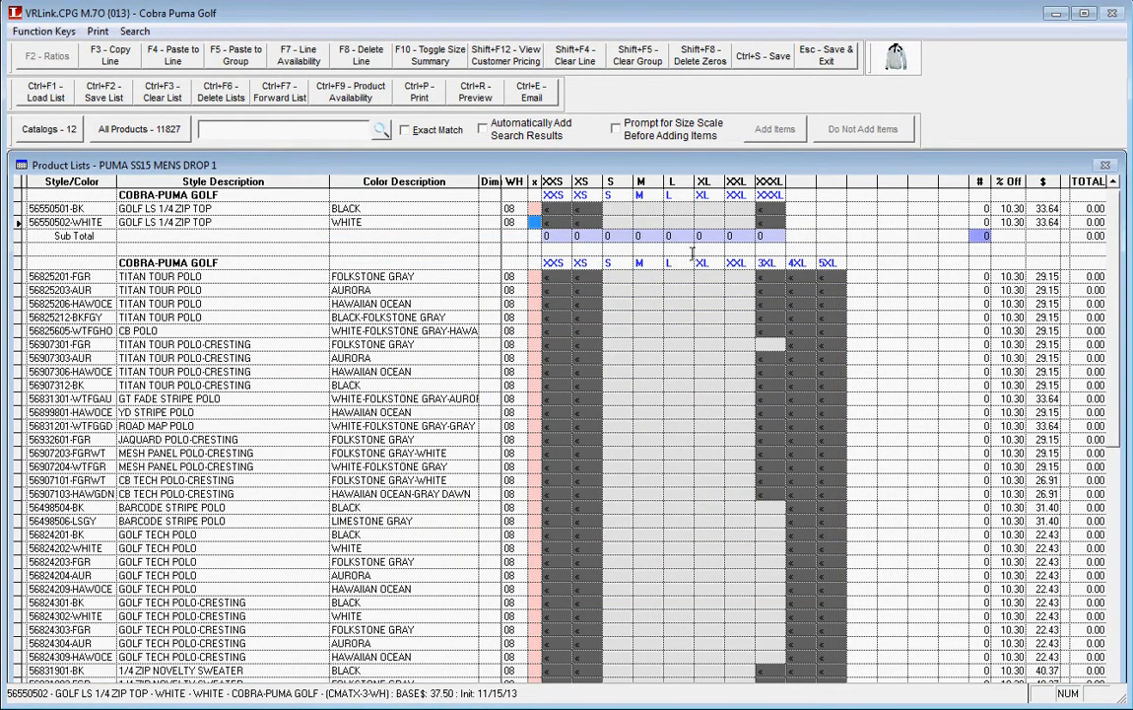
pyautogui.click(826, 57)
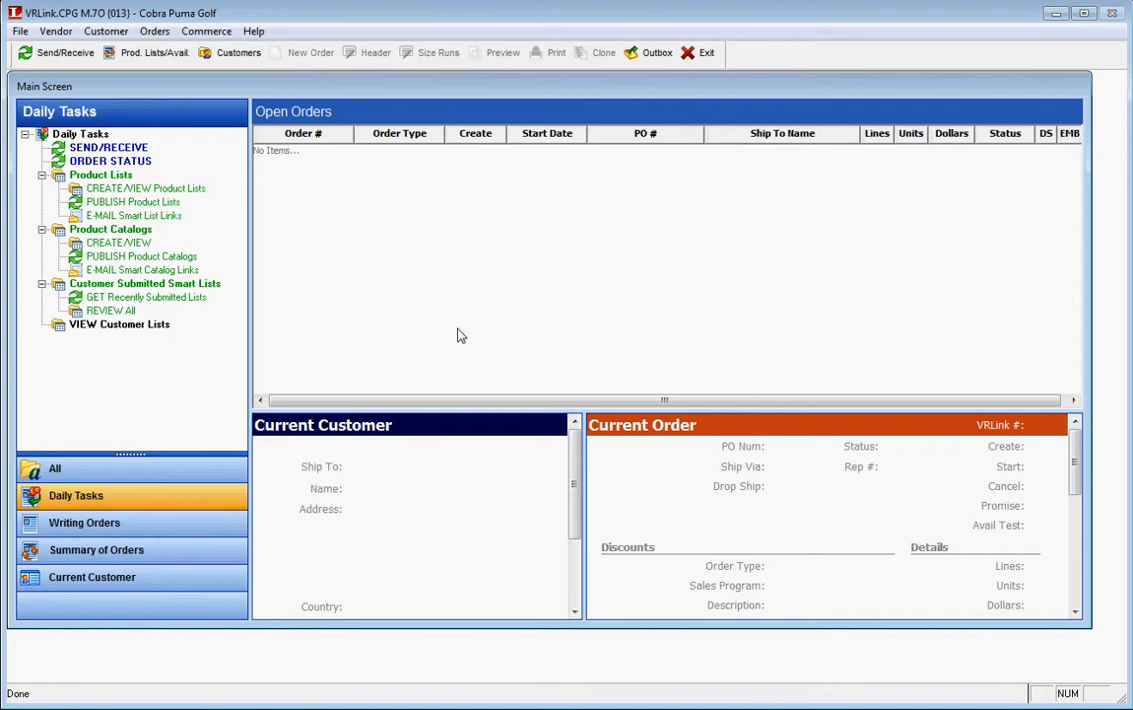
# Step: Publish the PUMA SS15 MENS DROP 1 product list from the daily tasks
pyautogui.click(92, 501)
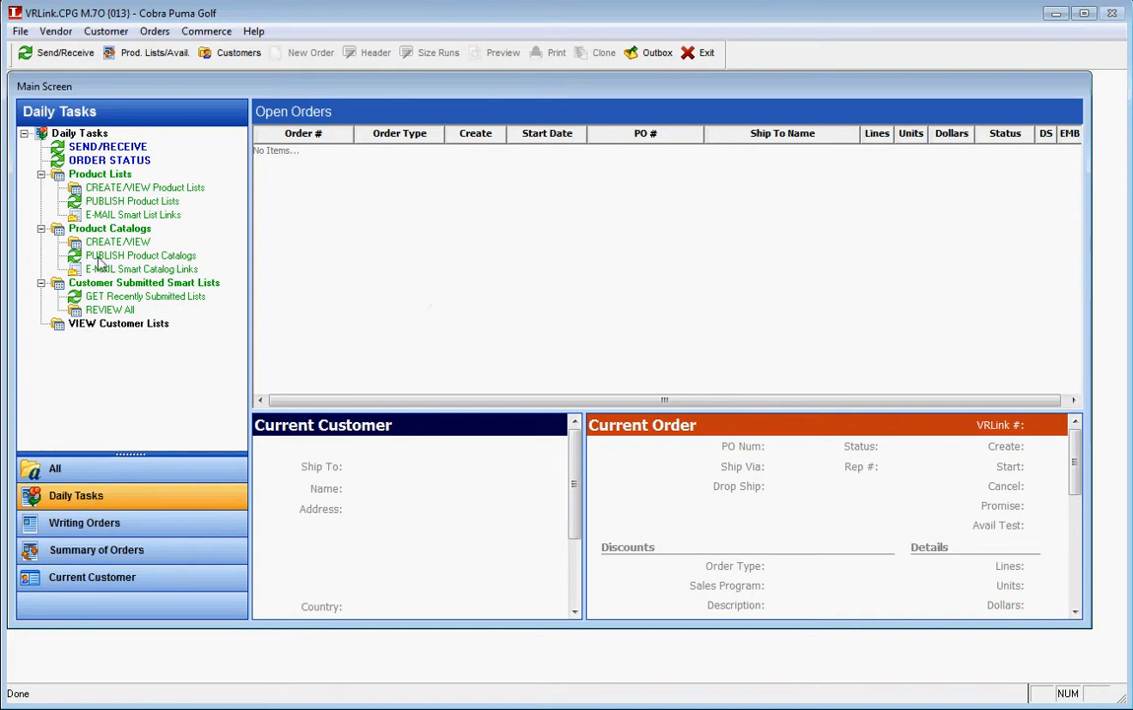
pyautogui.click(102, 202)
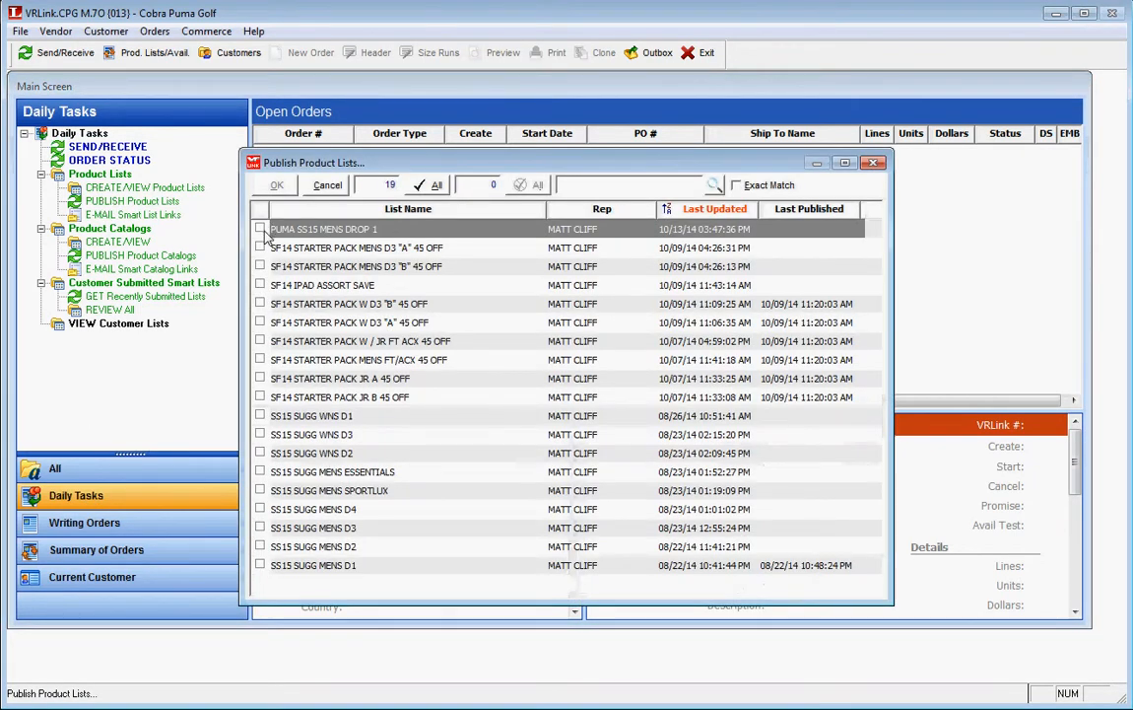
pyautogui.click(260, 228)
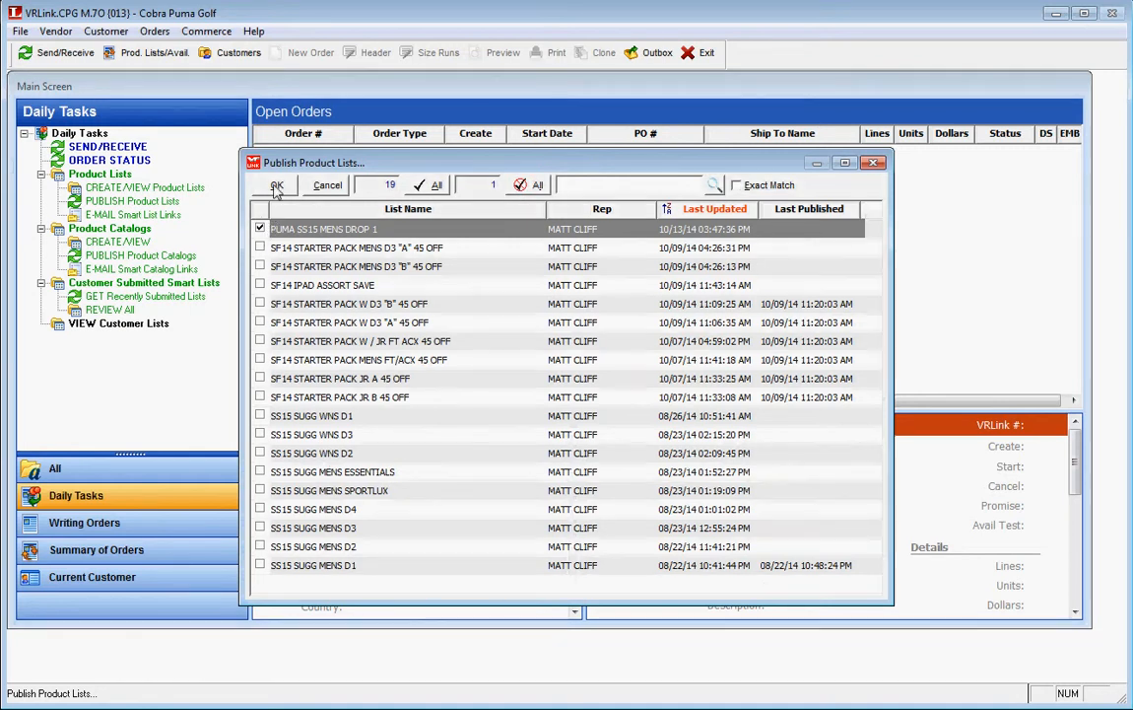
pyautogui.click(276, 188)
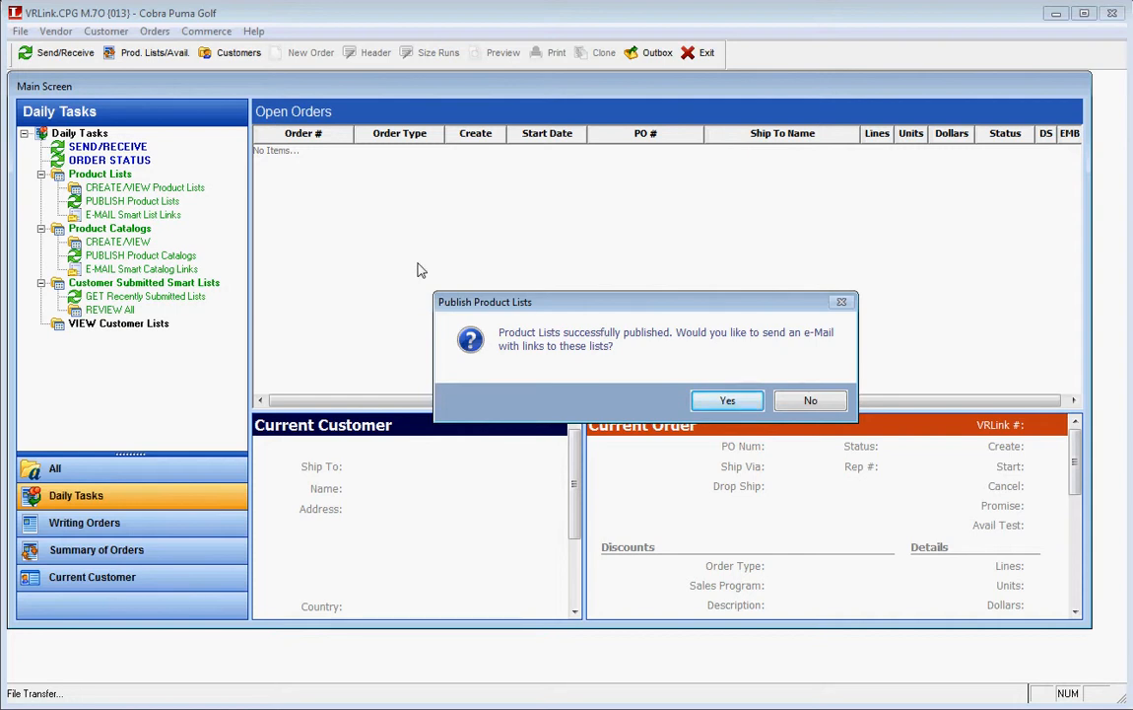
# Step: Create the e-mail links for the published list with Show Availability enabled and Show Wholesale Price disabled
pyautogui.click(727, 401)
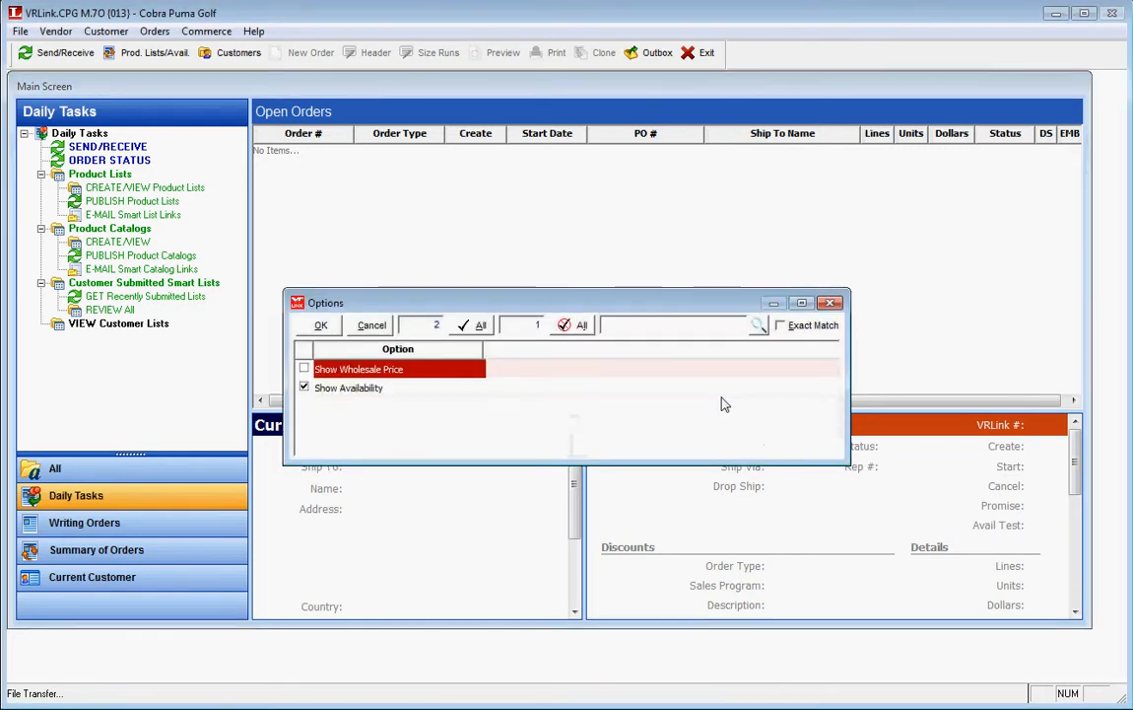
pyautogui.click(313, 387)
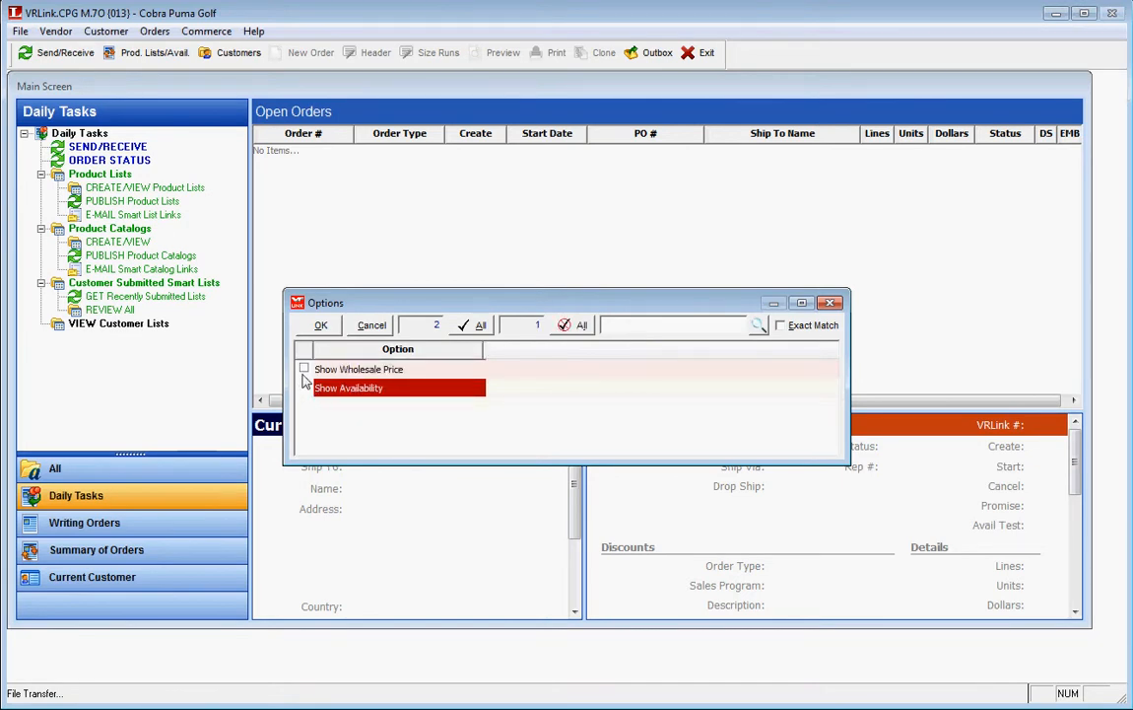
pyautogui.click(305, 370)
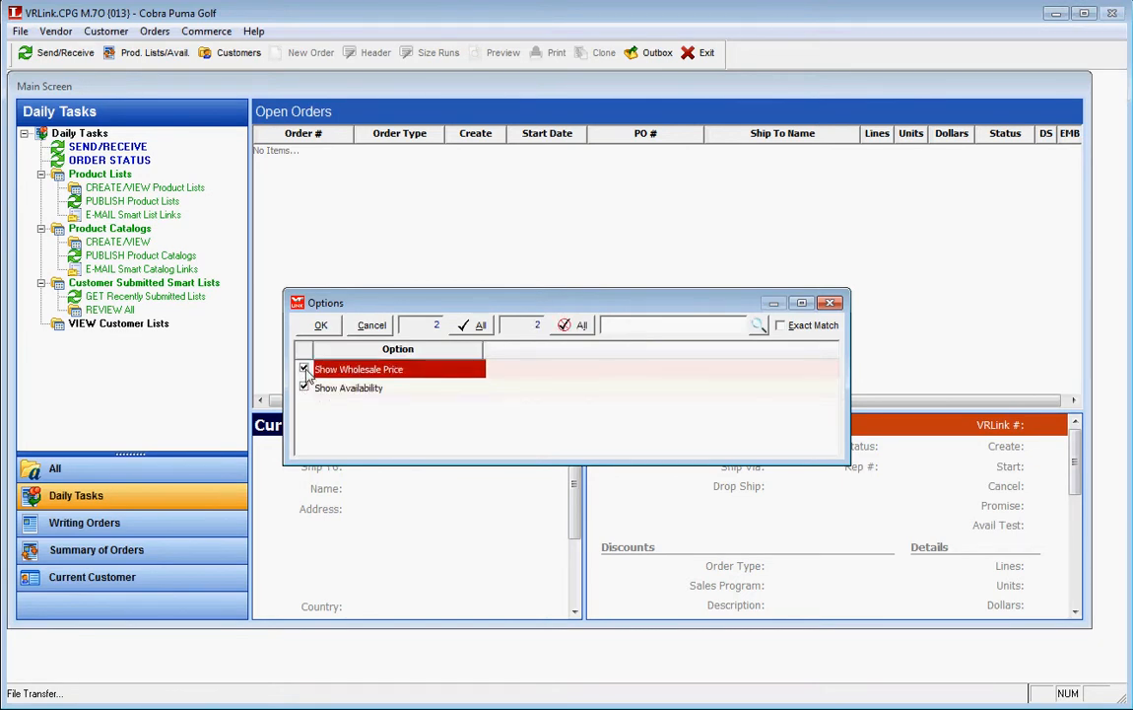
pyautogui.click(304, 369)
pyautogui.click(321, 327)
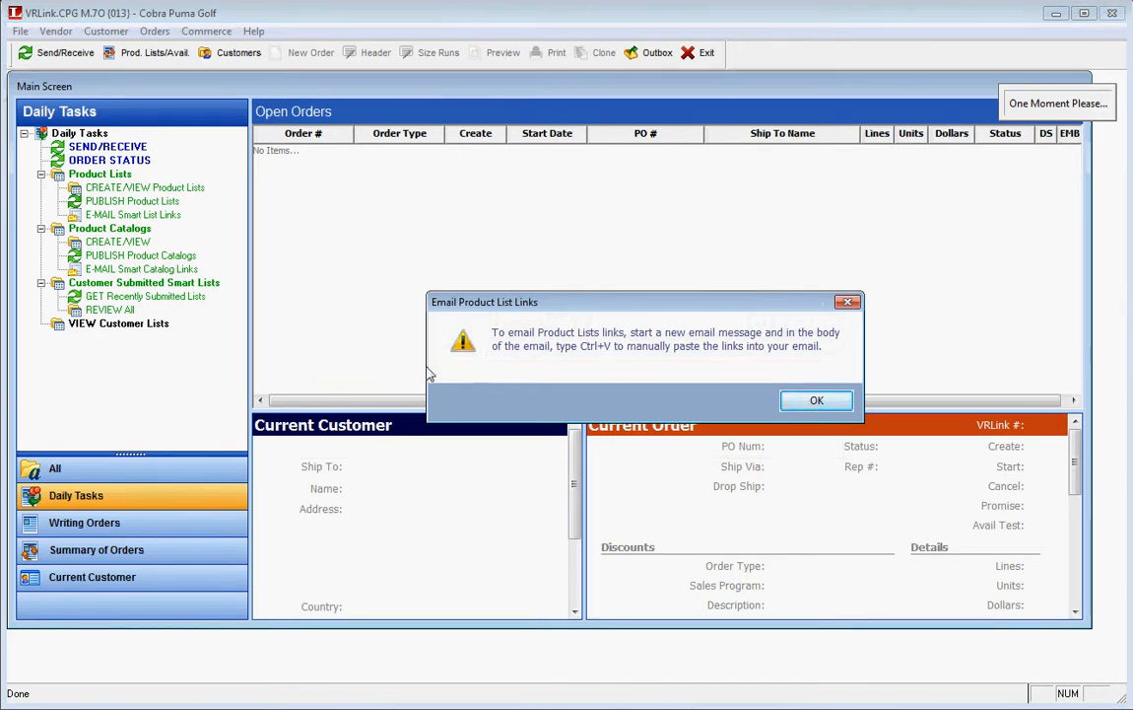
pyautogui.click(815, 400)
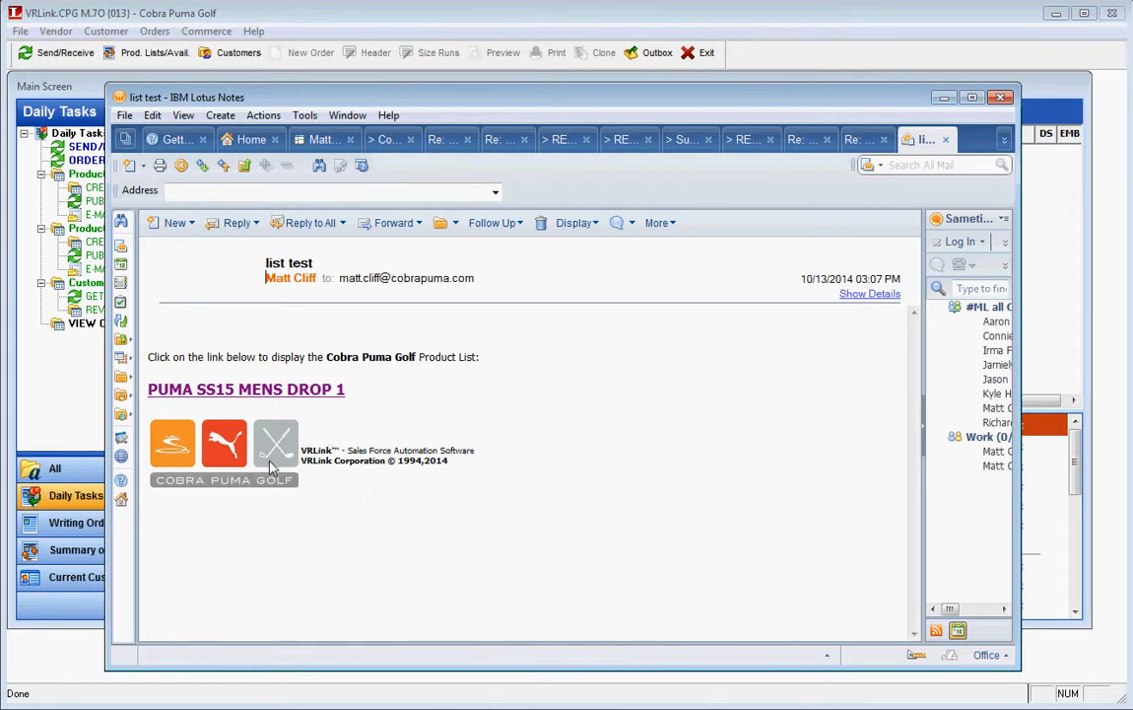
# Step: From the Lotus Notes message, open the PUMA SS15 MENS DROP 1 list and view the pictures of styles 56550501 and 56498506
pyautogui.click(241, 390)
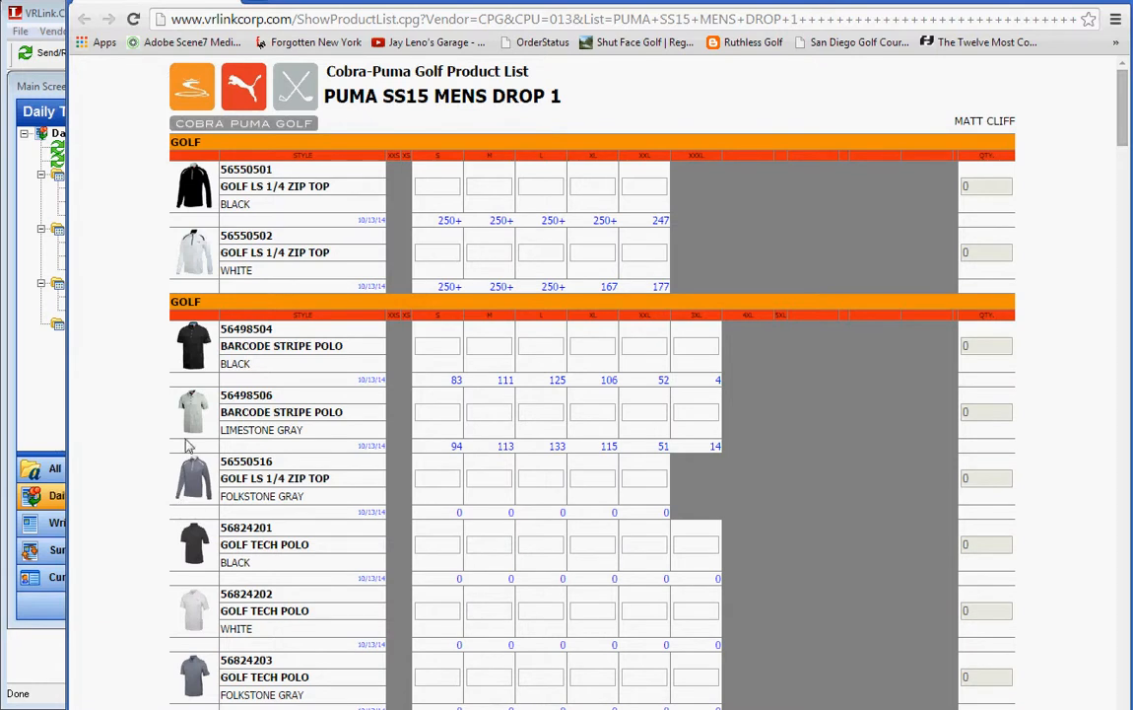
pyautogui.click(190, 191)
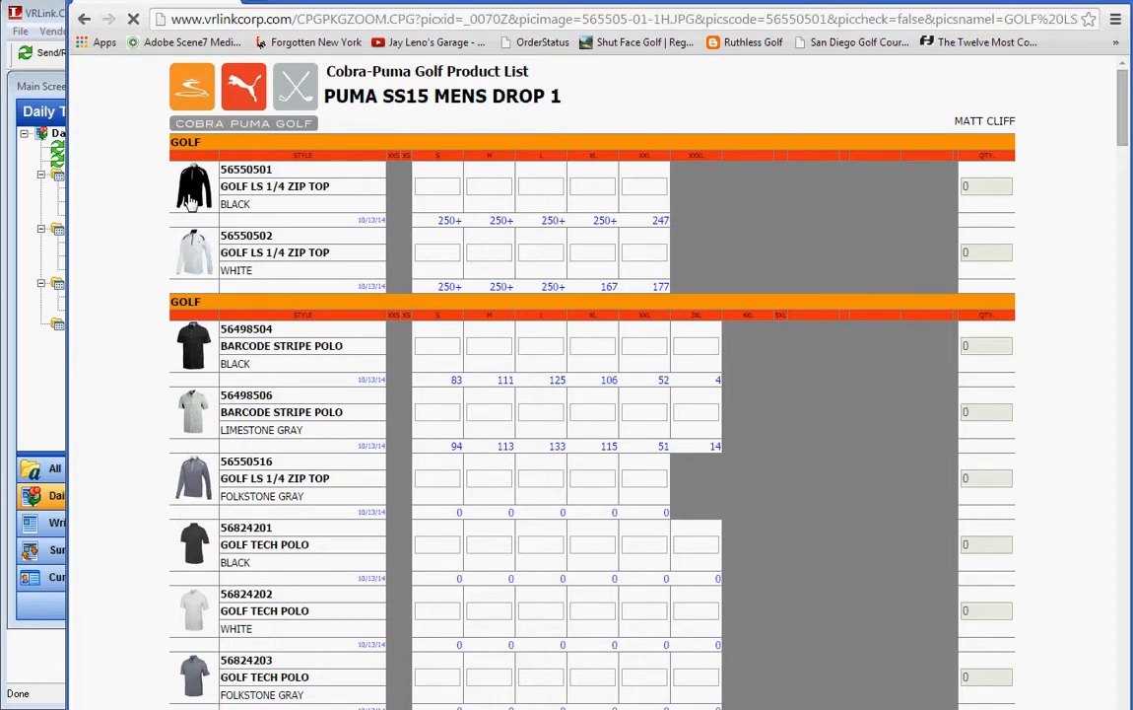
pyautogui.click(84, 19)
pyautogui.click(193, 409)
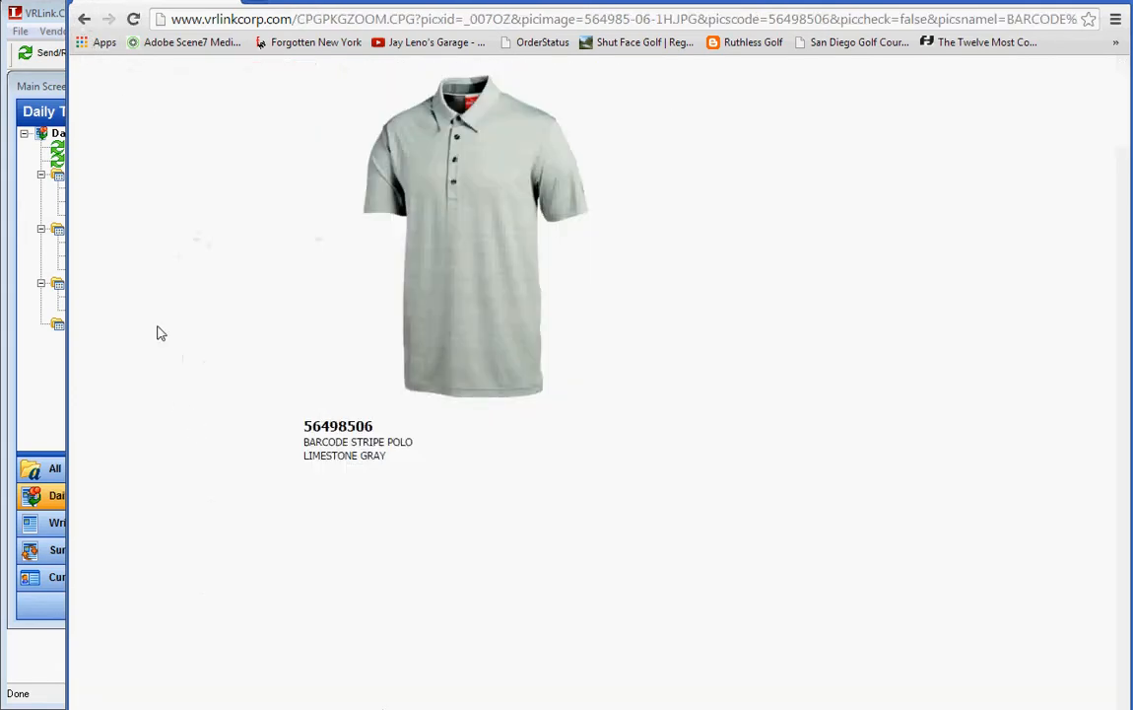
pyautogui.click(85, 21)
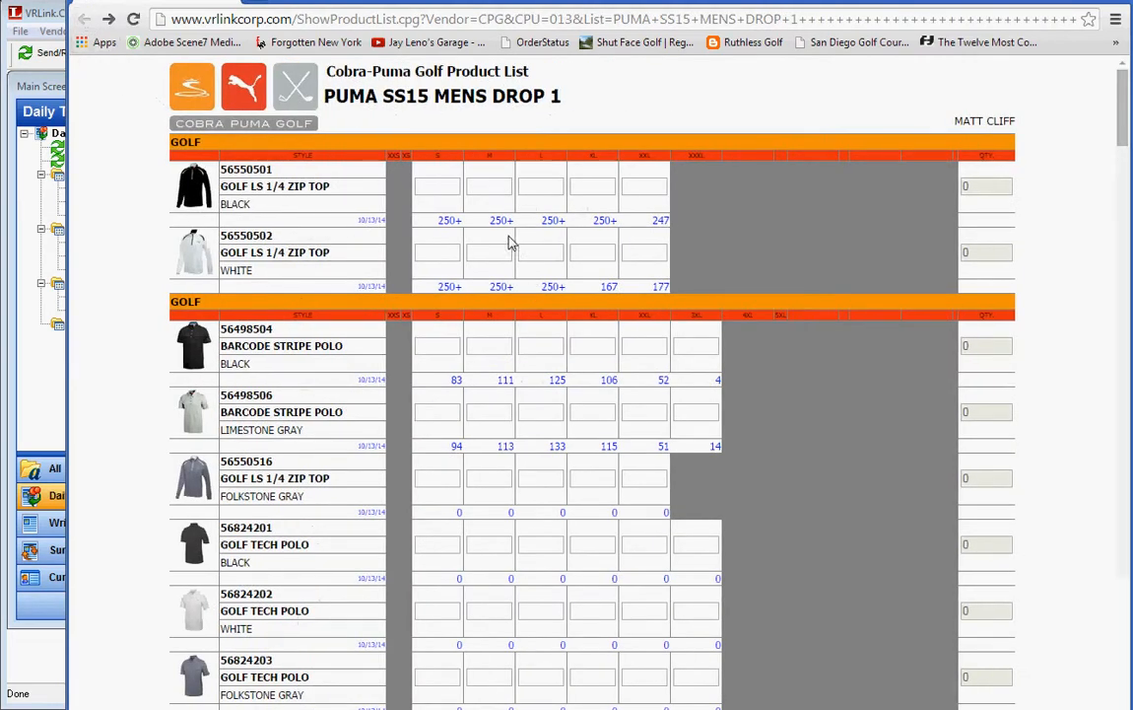
# Step: Enter a quantity of 1 each in sizes M, L and XL for the black GOLF LS 1/4 ZIP TOP
pyautogui.click(500, 185)
pyautogui.write('1')
pyautogui.click(555, 190)
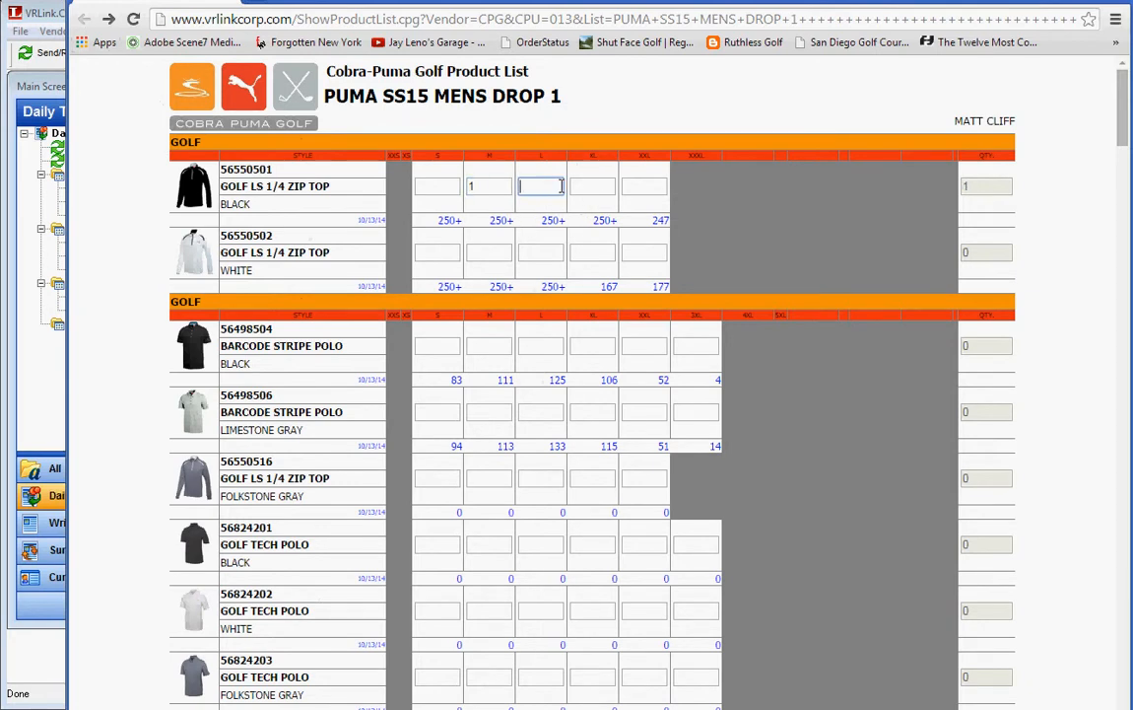
pyautogui.write('1')
pyautogui.click(590, 185)
pyautogui.write('1')
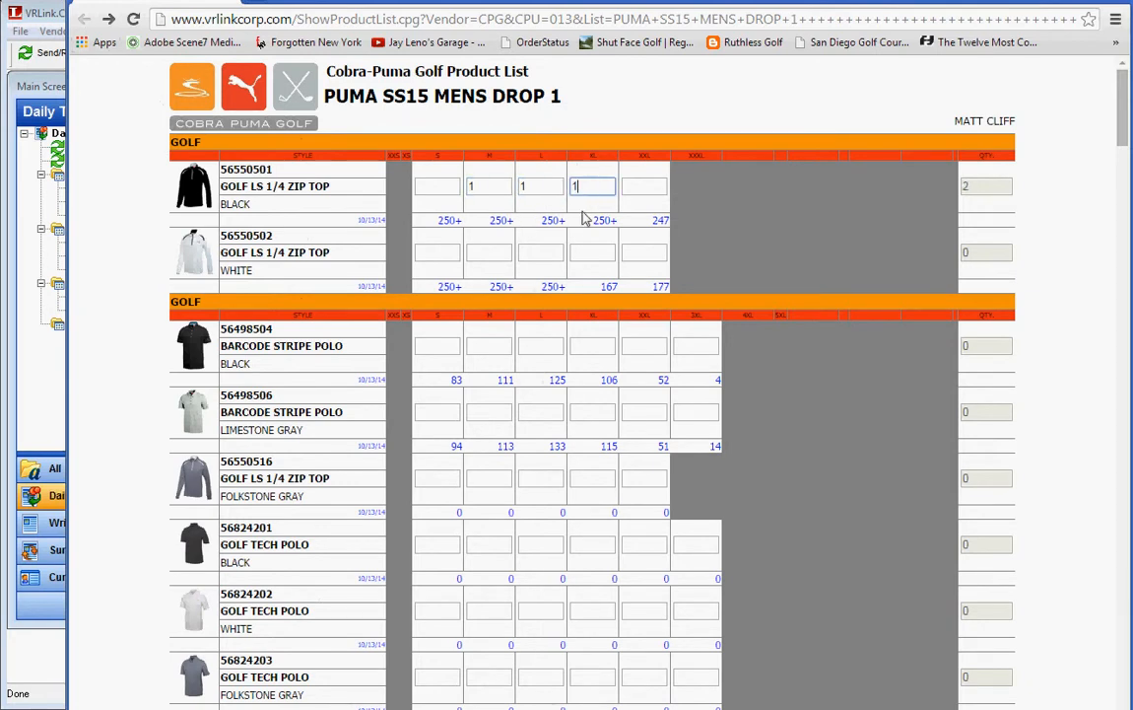
# Step: Enter a quantity of 1 each in sizes M, L and XL for the limestone gray BARCODE STRIPE POLO
pyautogui.click(489, 411)
pyautogui.write('1')
pyautogui.click(544, 410)
pyautogui.write('1')
pyautogui.click(581, 411)
pyautogui.write('1')
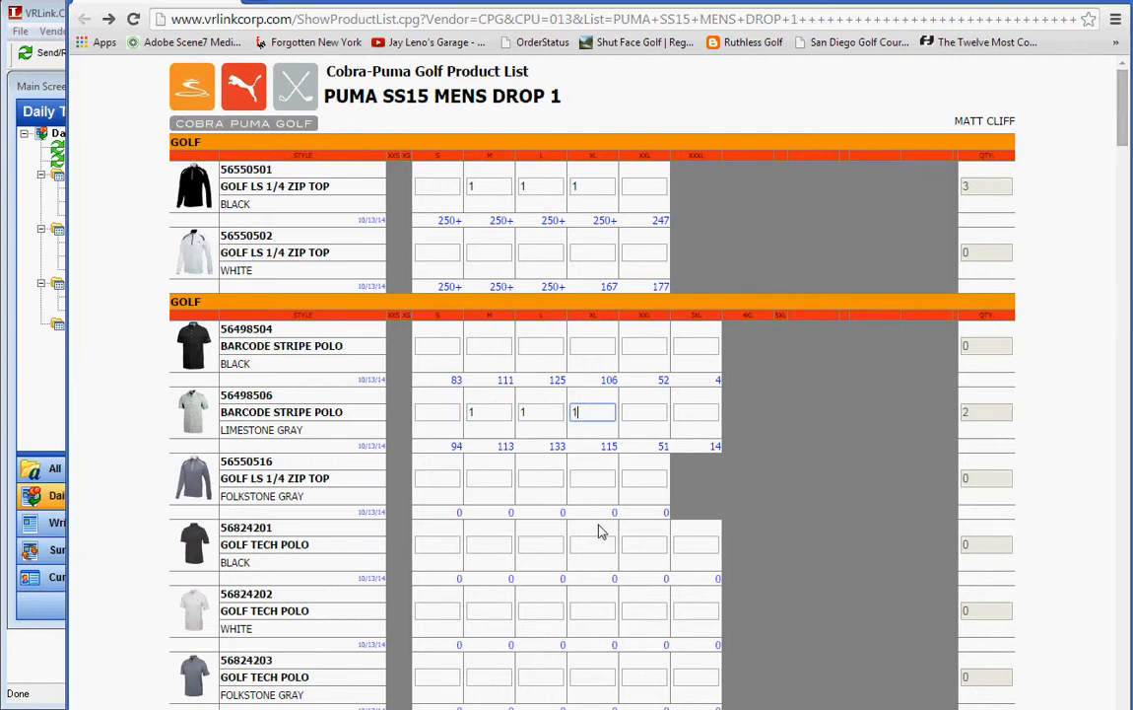
# Step: Enter a quantity of 1 each in sizes M, L and XL for the black GOLF TECH POLO-CRESTING
pyautogui.scroll(-5, 598, 532)
pyautogui.click(482, 367)
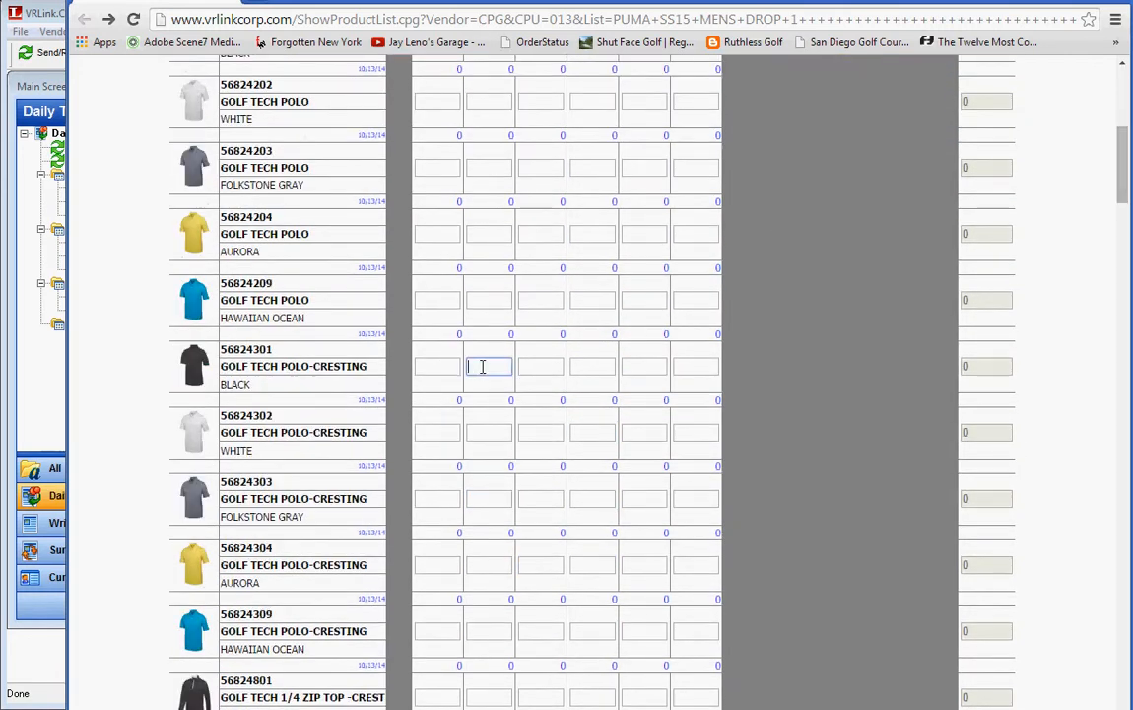
pyautogui.write('1')
pyautogui.click(542, 366)
pyautogui.write('1')
pyautogui.click(577, 367)
pyautogui.write('1')
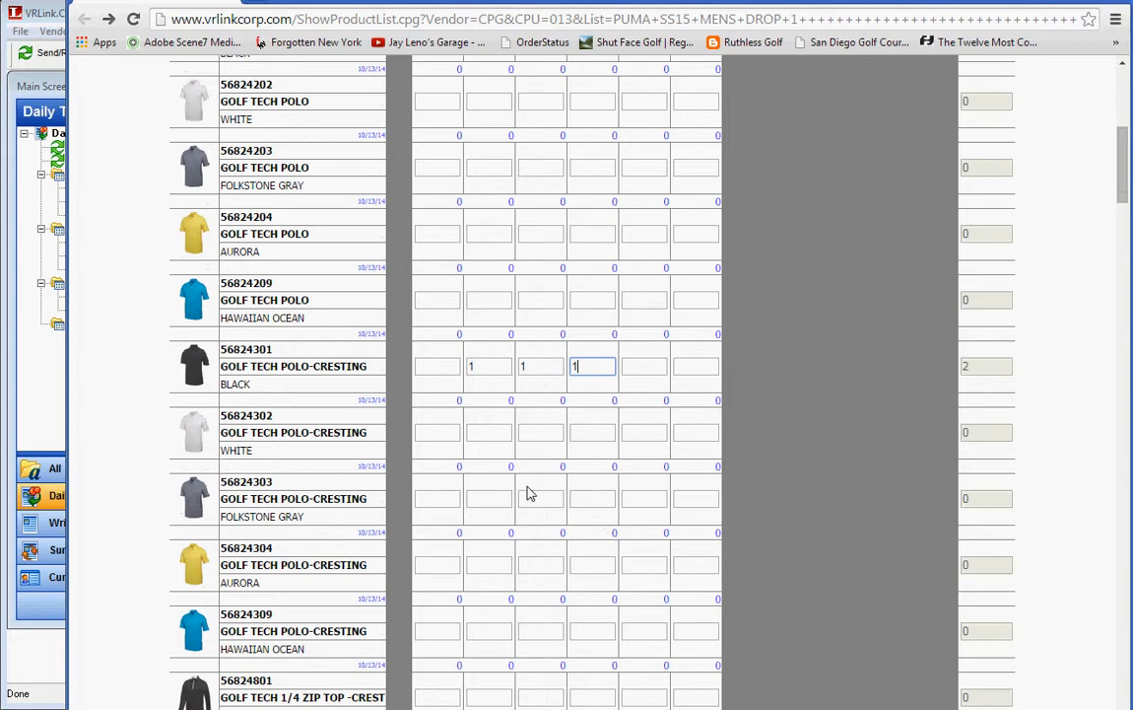
# Step: Enter a quantity of 1 each in sizes M and L for the aurora GOLF TECH POLO-CRESTING
pyautogui.click(492, 559)
pyautogui.write('1')
pyautogui.click(541, 564)
pyautogui.write('1')
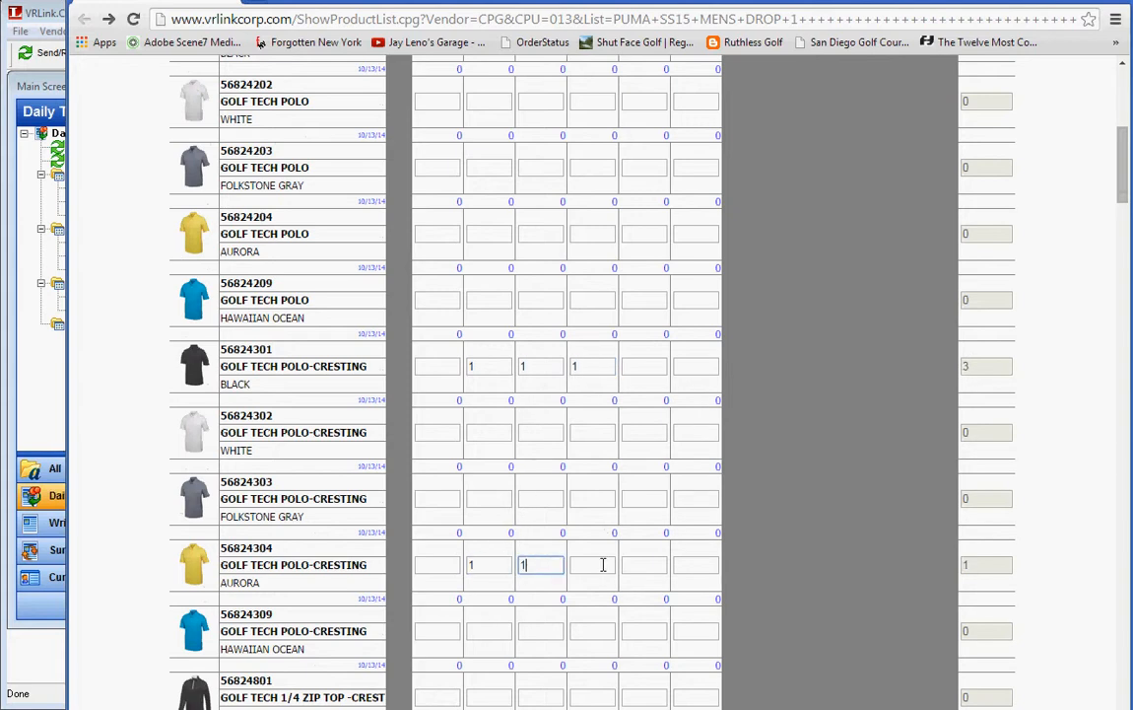
pyautogui.click(603, 563)
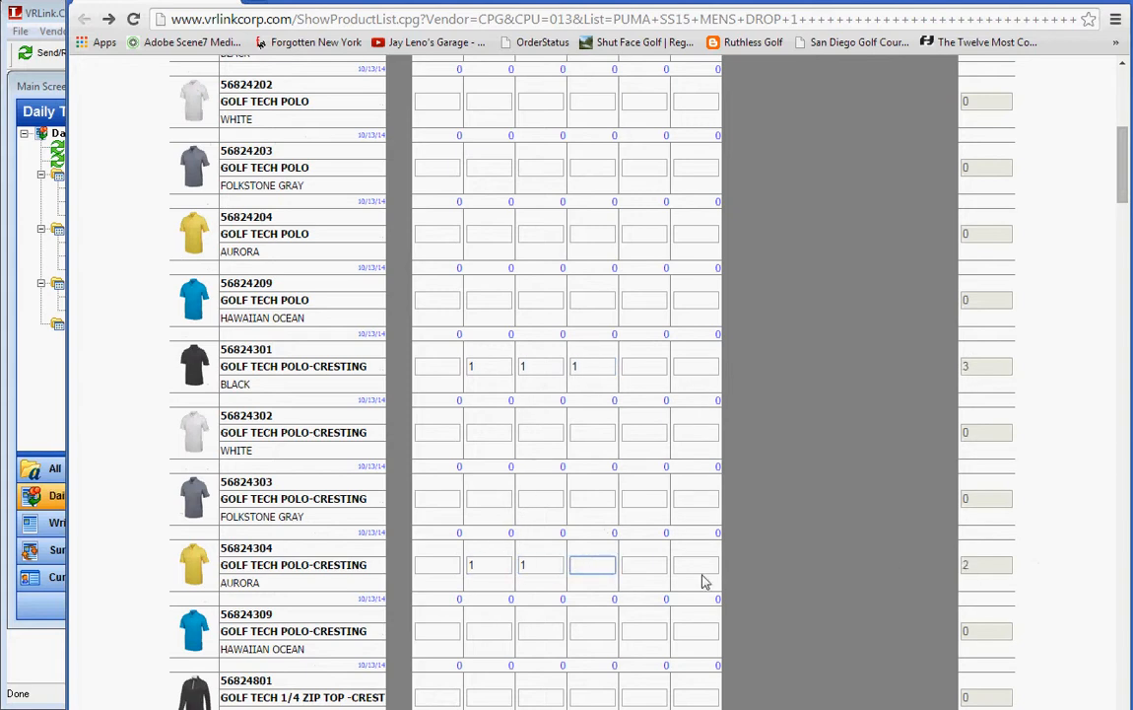
# Step: Enter a quantity of 1 each in sizes L and XL for the folkstone gray GOLF TECH 1/4 ZIP TOP (56824808)
pyautogui.scroll(-4, 690, 583)
pyautogui.click(537, 473)
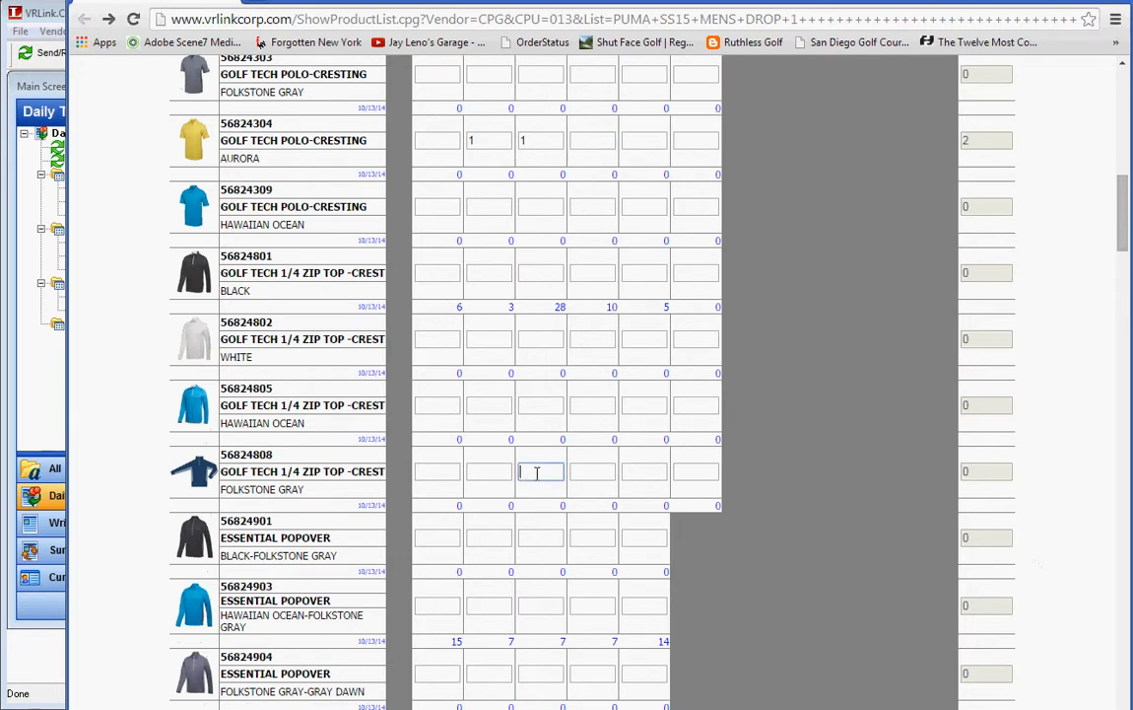
pyautogui.write('1')
pyautogui.click(608, 471)
pyautogui.write('1')
# Step: Enter a quantity of 1 each in sizes M and L for the folkstone gray-white GOLF TRACK JACKET
pyautogui.scroll(-9, 610, 549)
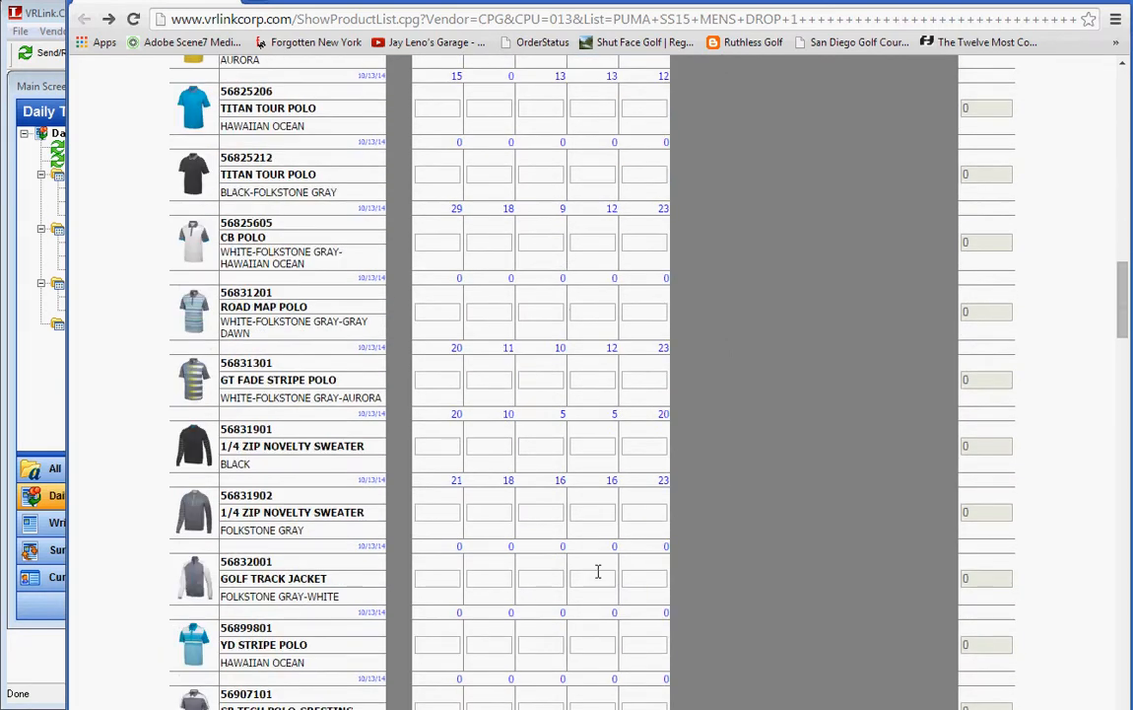
pyautogui.click(487, 579)
pyautogui.write('1')
pyautogui.click(551, 579)
pyautogui.write('1')
pyautogui.scroll(-8, 564, 582)
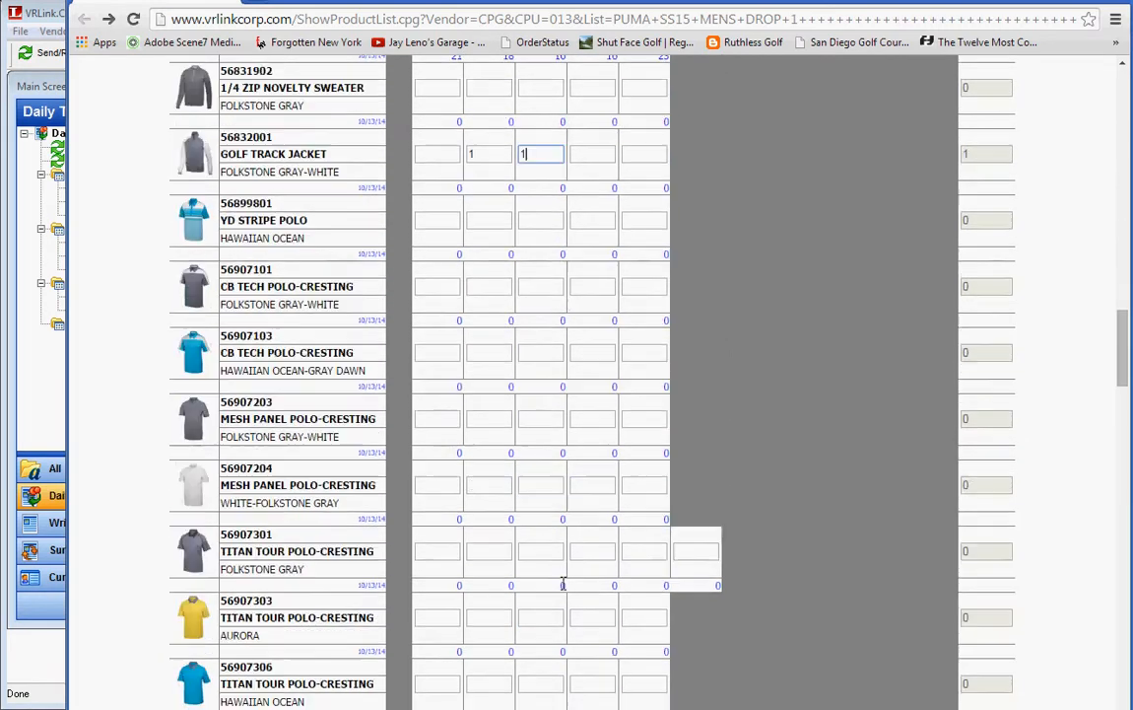
# Step: Enter a quantity of 1 each in sizes 30, 32 and 34 for the oatmeal GOLF TECH SHORT
pyautogui.scroll(-5, 564, 582)
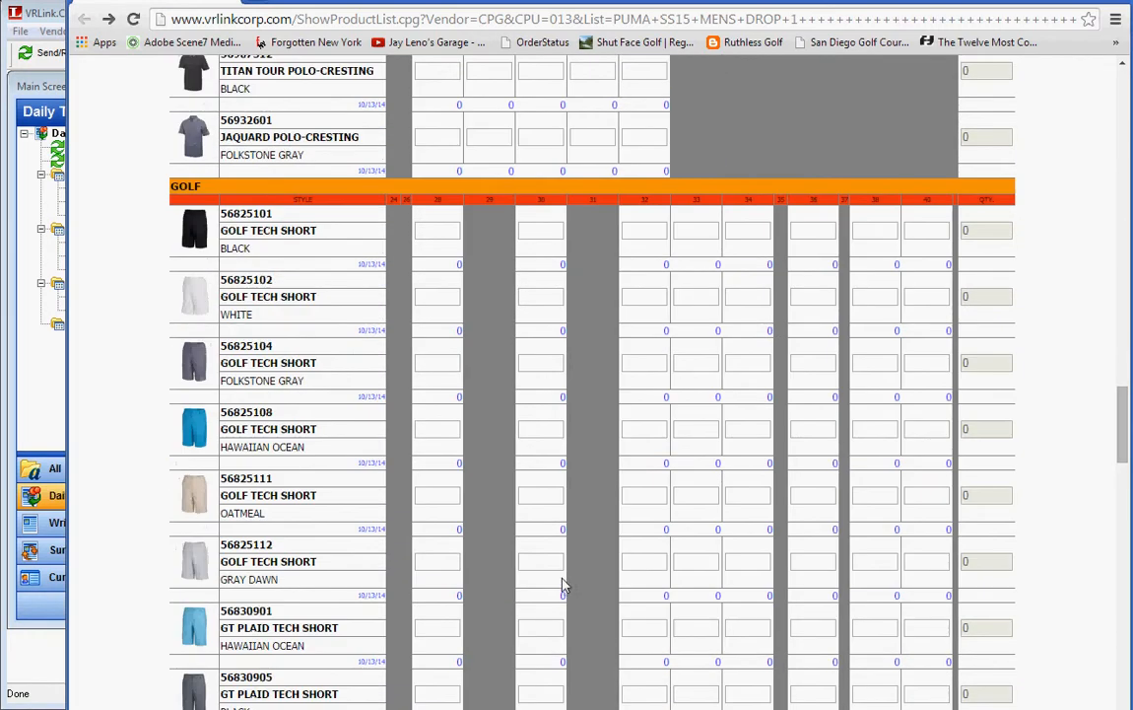
pyautogui.click(552, 495)
pyautogui.write('1')
pyautogui.click(644, 494)
pyautogui.write('1')
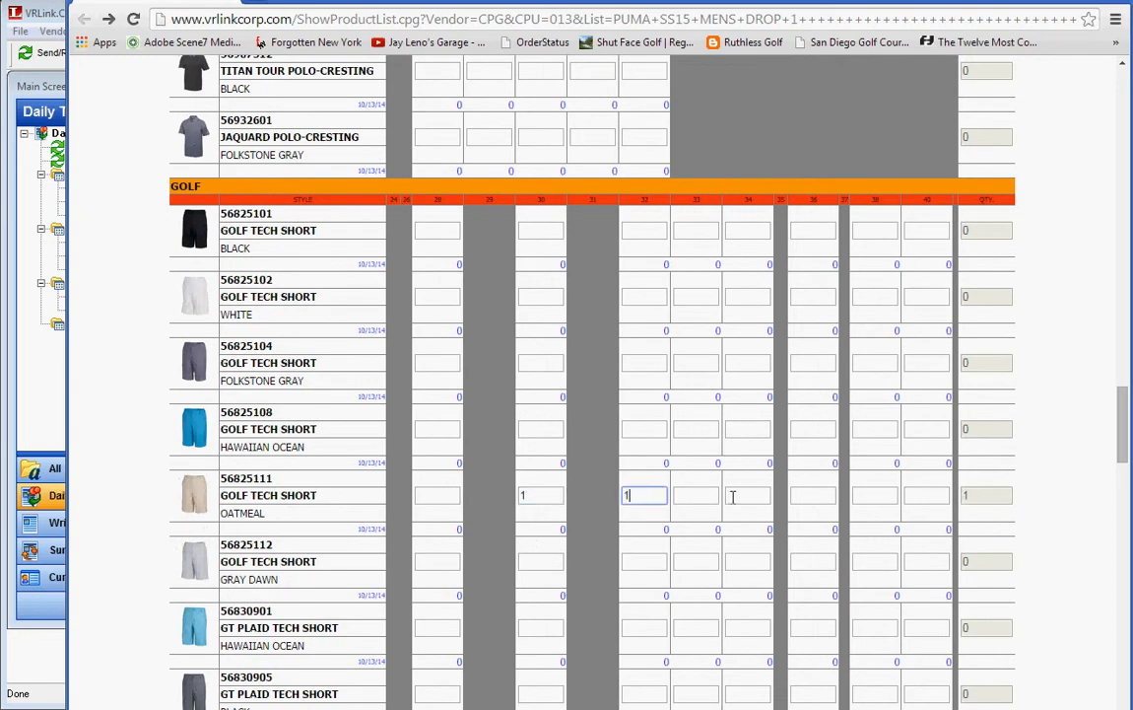
pyautogui.click(732, 497)
pyautogui.write('1')
# Step: Enter a quantity of 1 each in sizes 32 and 33 for the black 6 POCKET PANT (56831101 - 32)
pyautogui.scroll(-5, 731, 508)
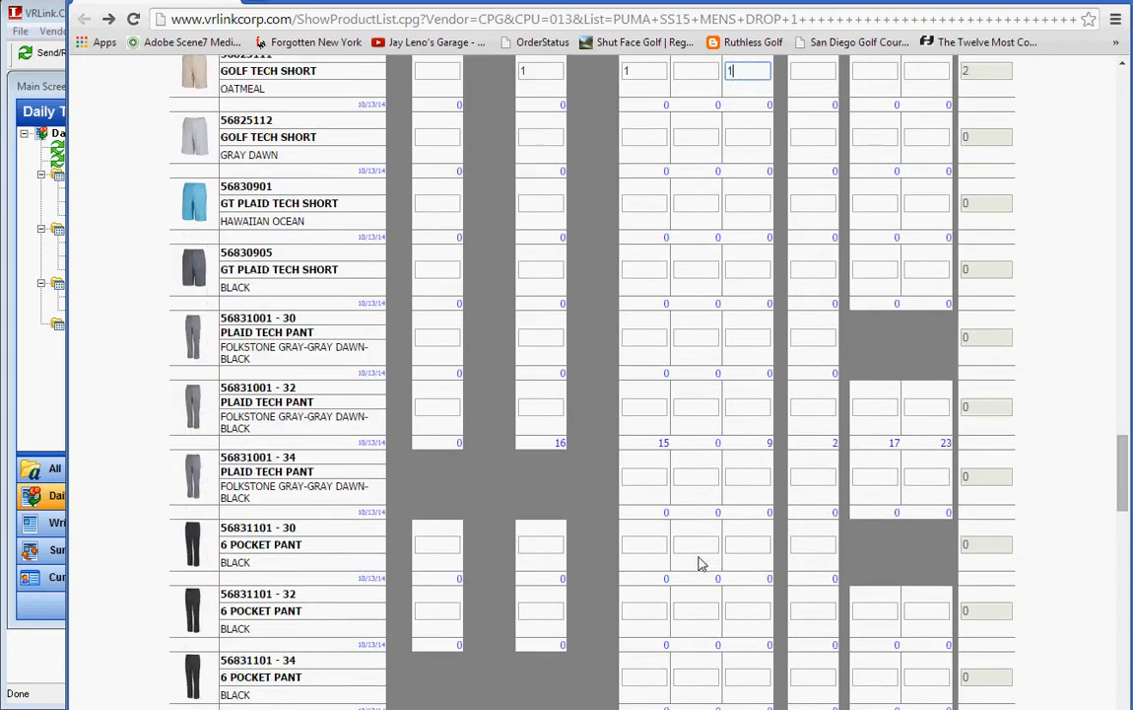
pyautogui.click(647, 607)
pyautogui.write('1')
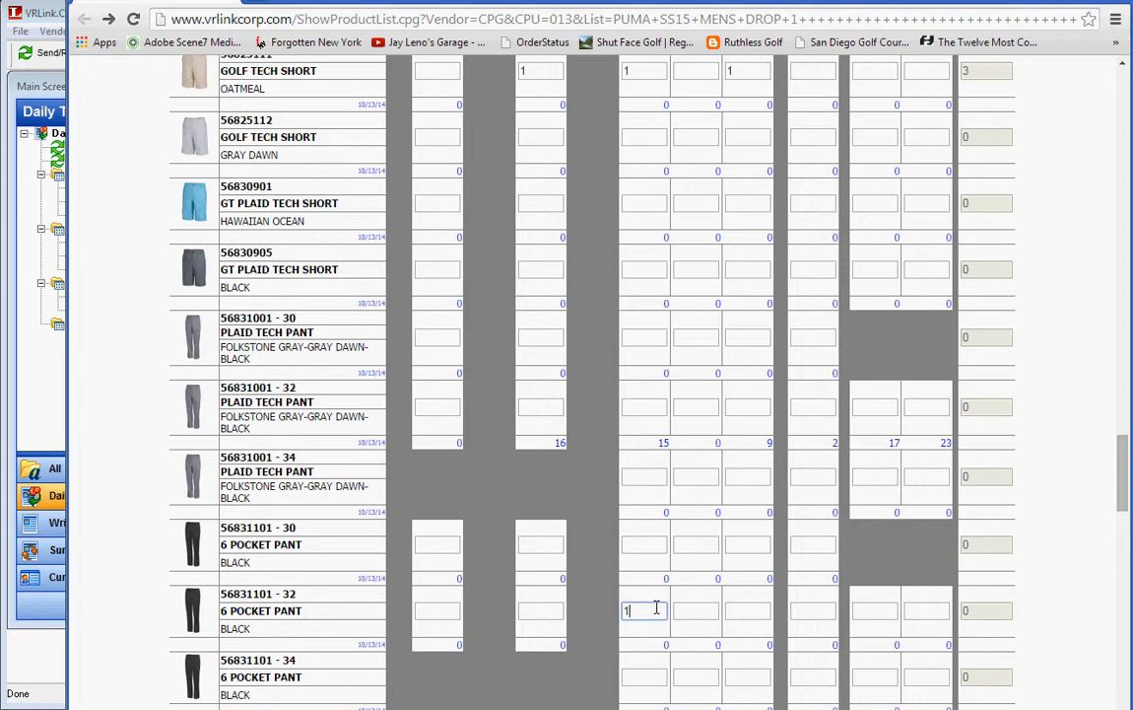
pyautogui.click(692, 610)
pyautogui.write('1')
# Step: Fill in "po" as PO #, 12/15/14 as ship date and "hello" as special instructions, and continue with the order
pyautogui.scroll(-11, 713, 605)
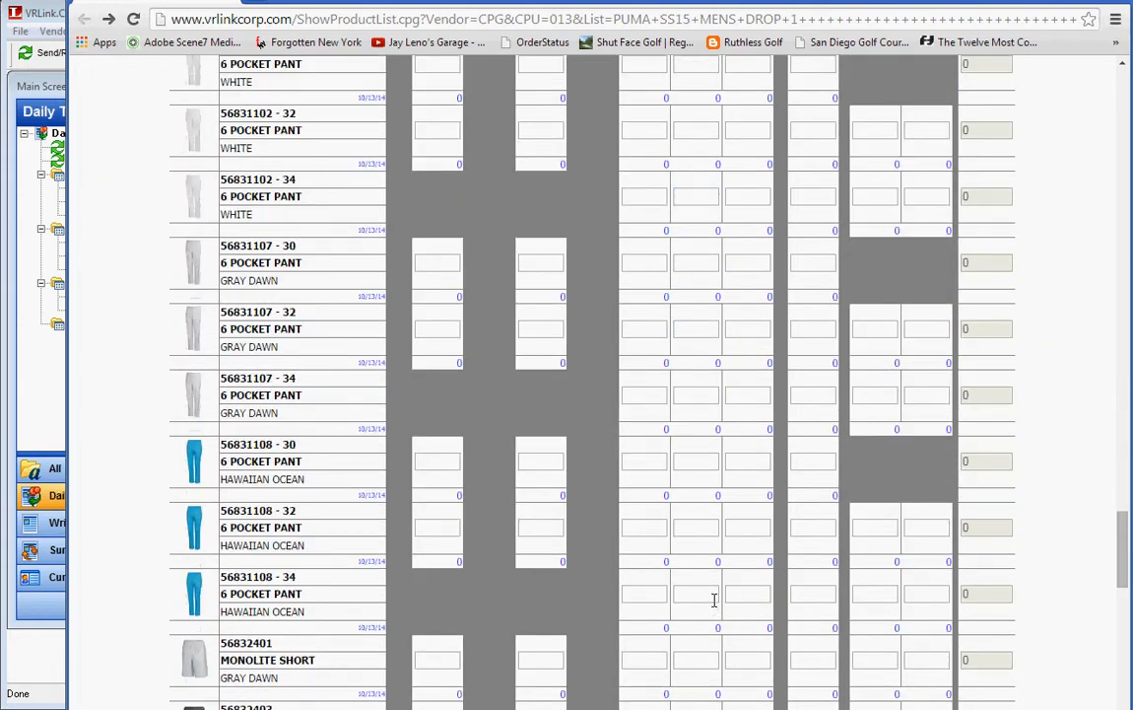
pyautogui.scroll(-10, 539, 648)
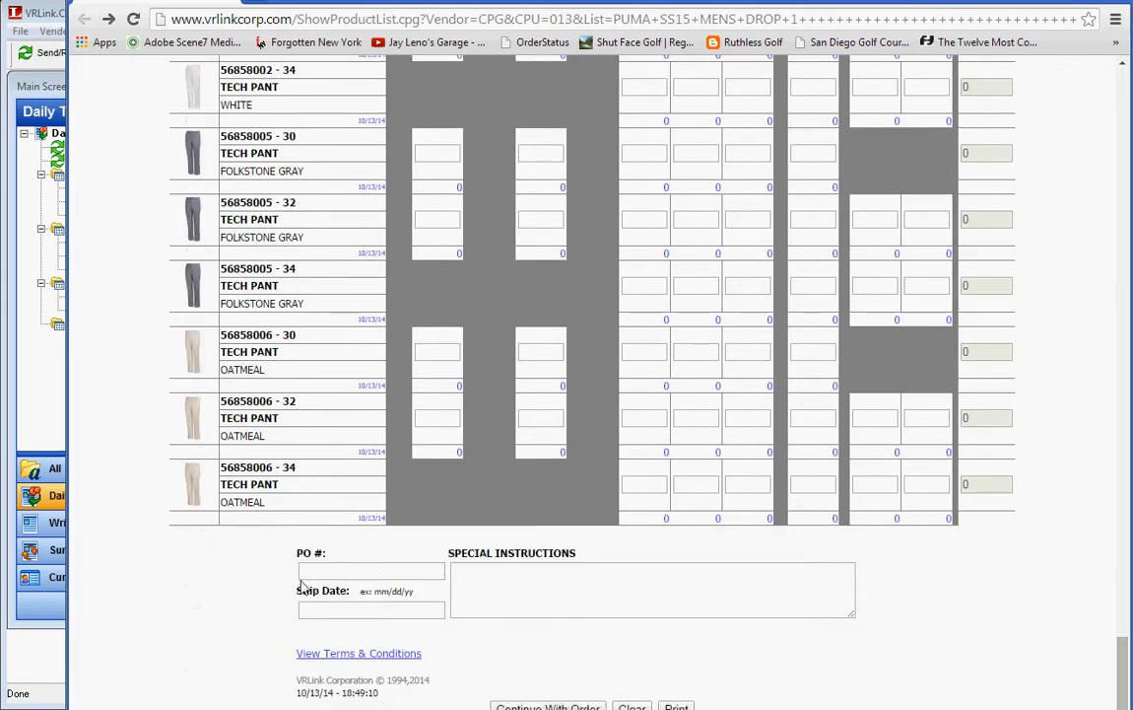
pyautogui.click(309, 571)
pyautogui.write('po')
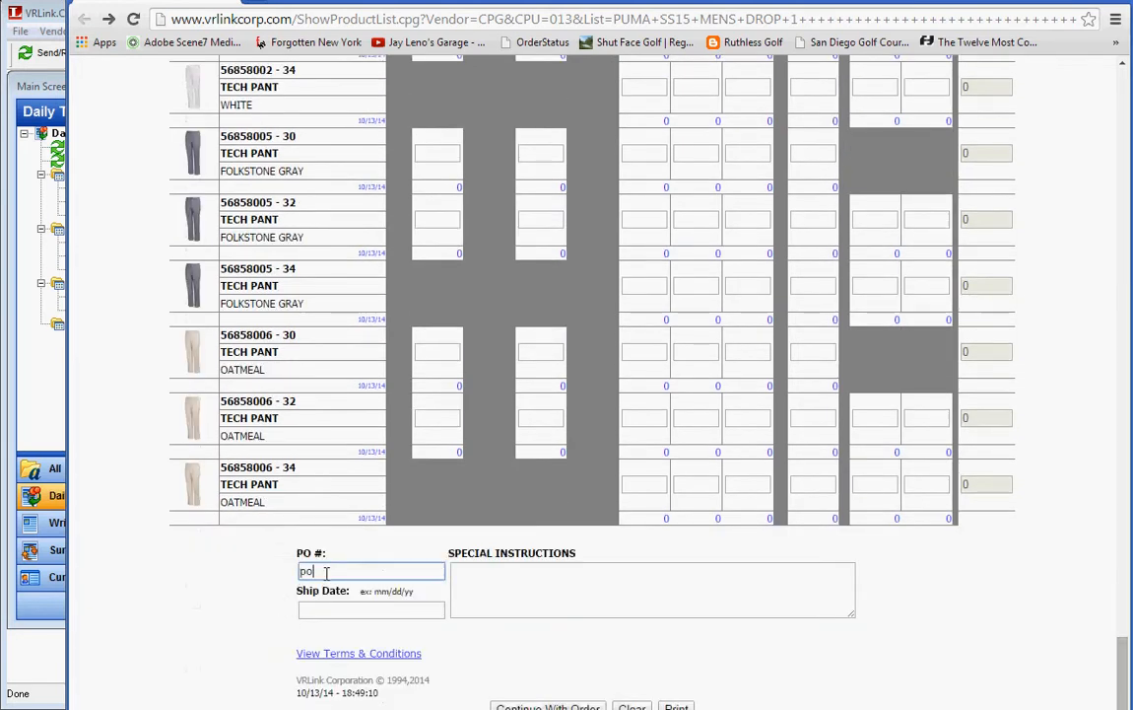
pyautogui.click(306, 610)
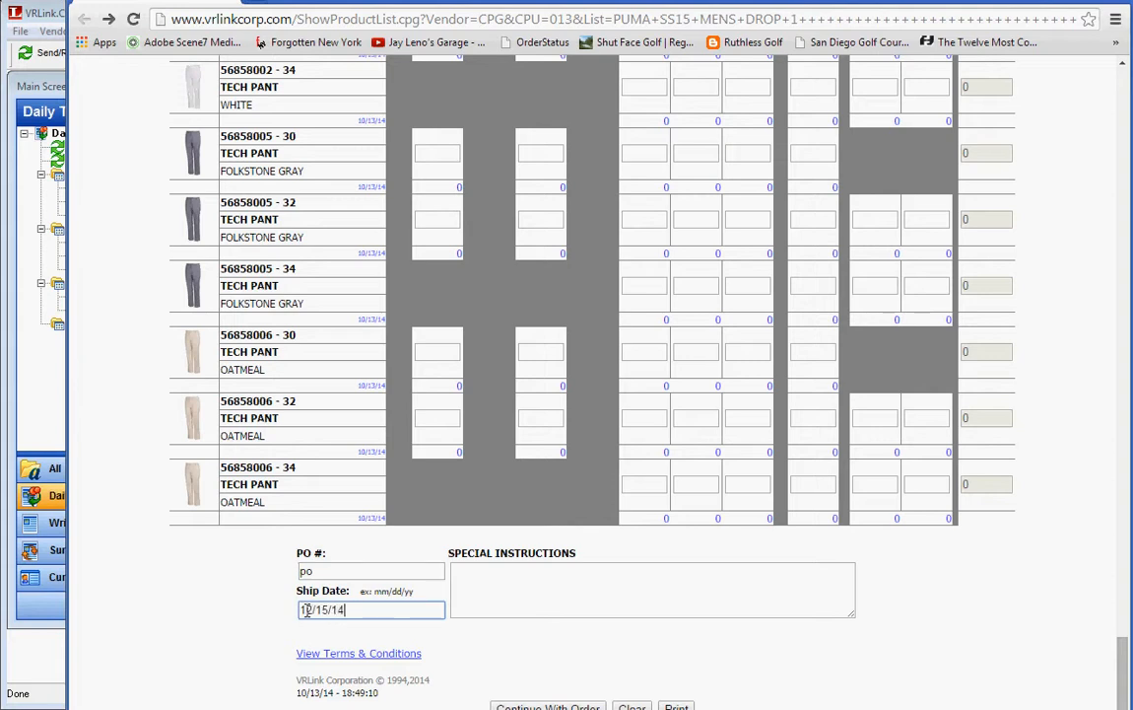
pyautogui.click(483, 575)
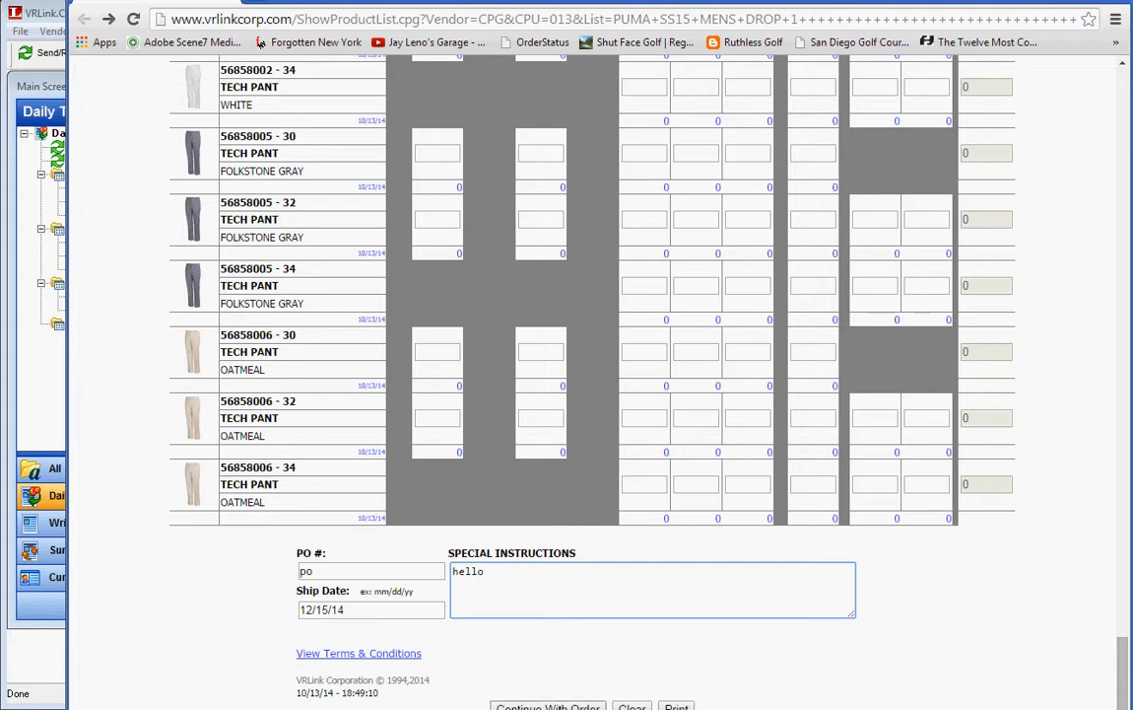
pyautogui.click(548, 707)
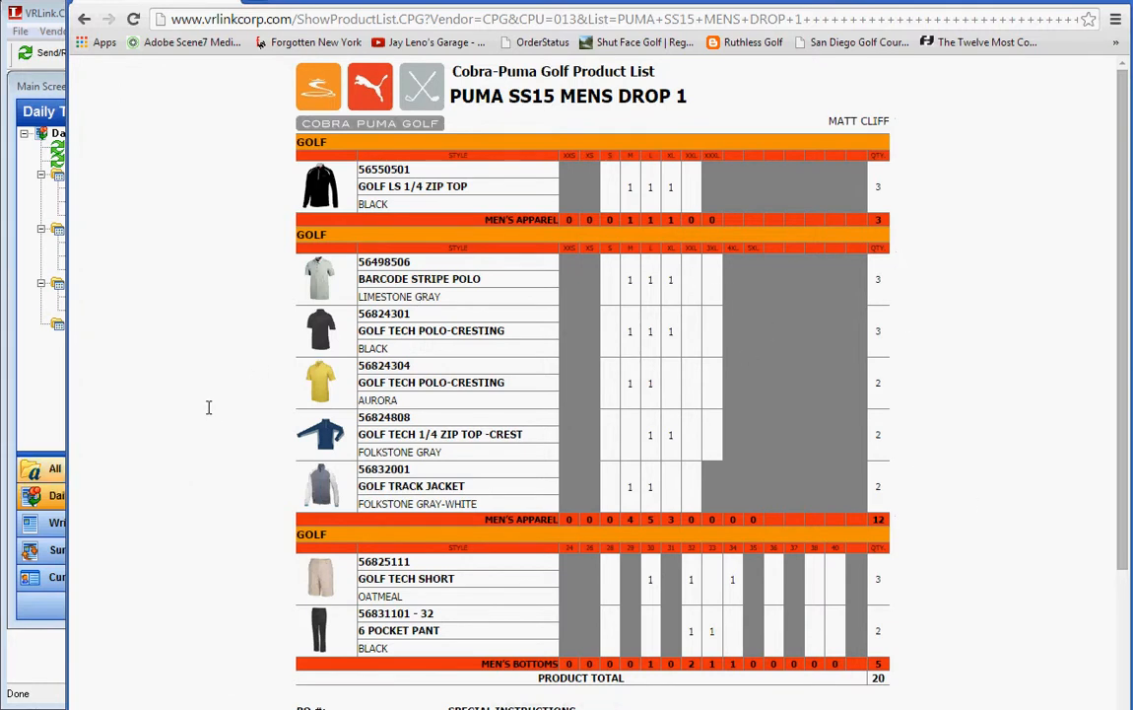
# Step: Enter the customer account name on the order summary and submit the list to the sales rep
pyautogui.scroll(-2, 212, 410)
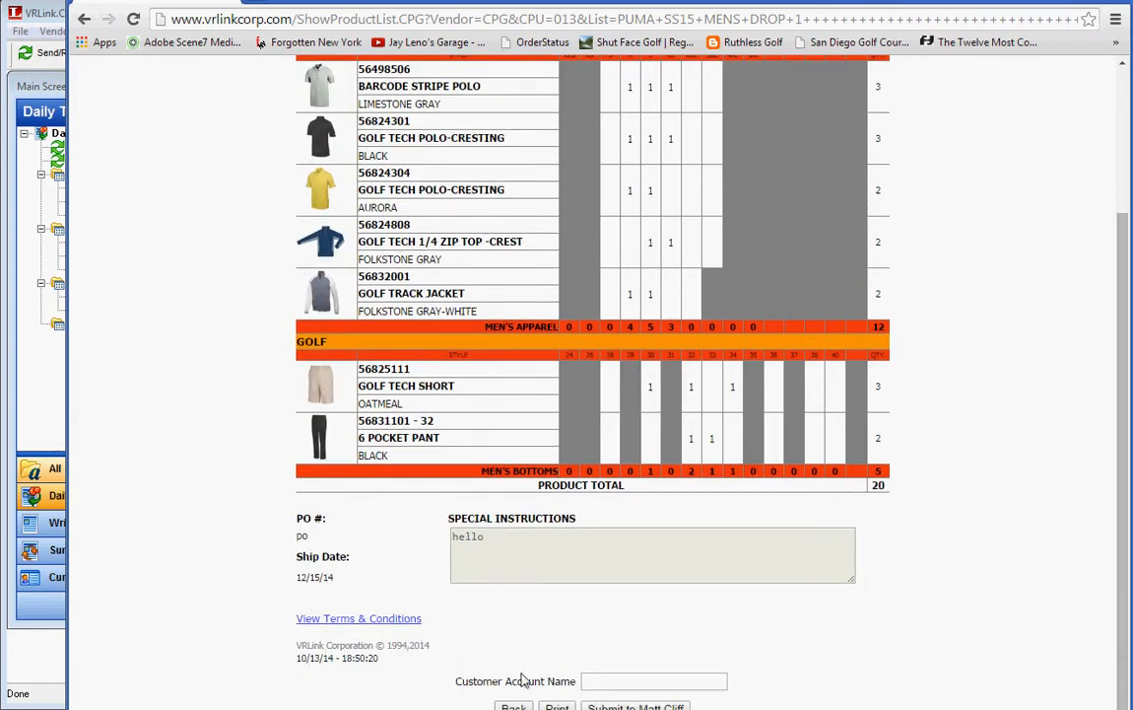
pyautogui.click(600, 685)
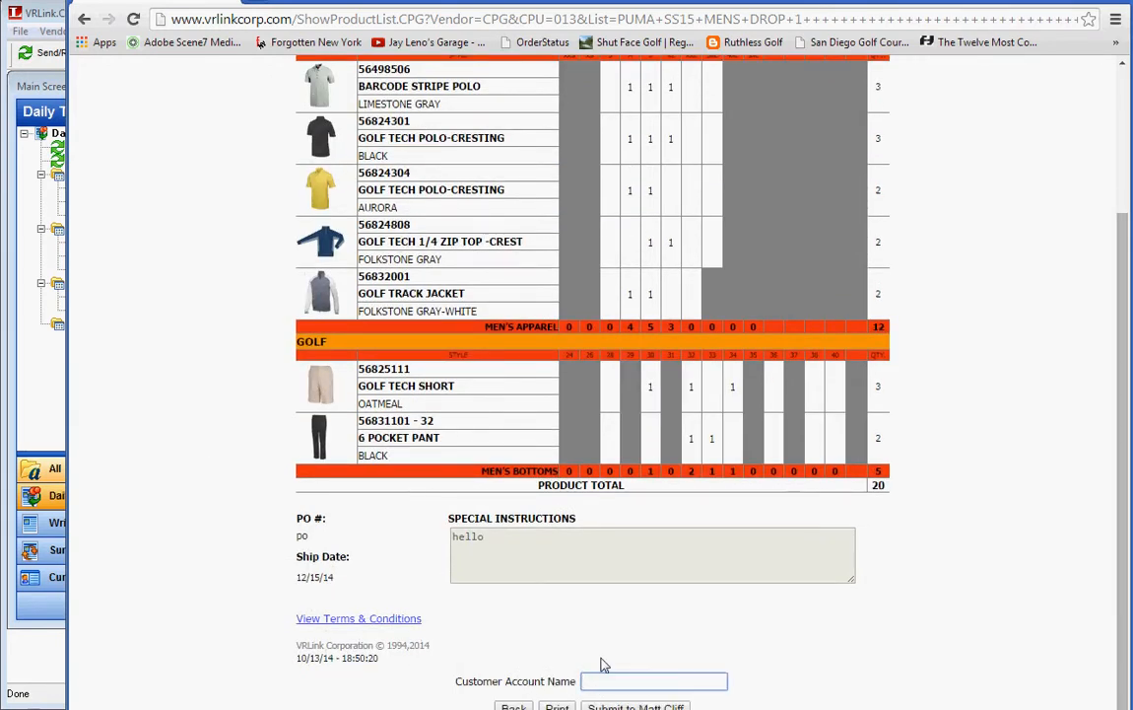
pyautogui.write('joe')
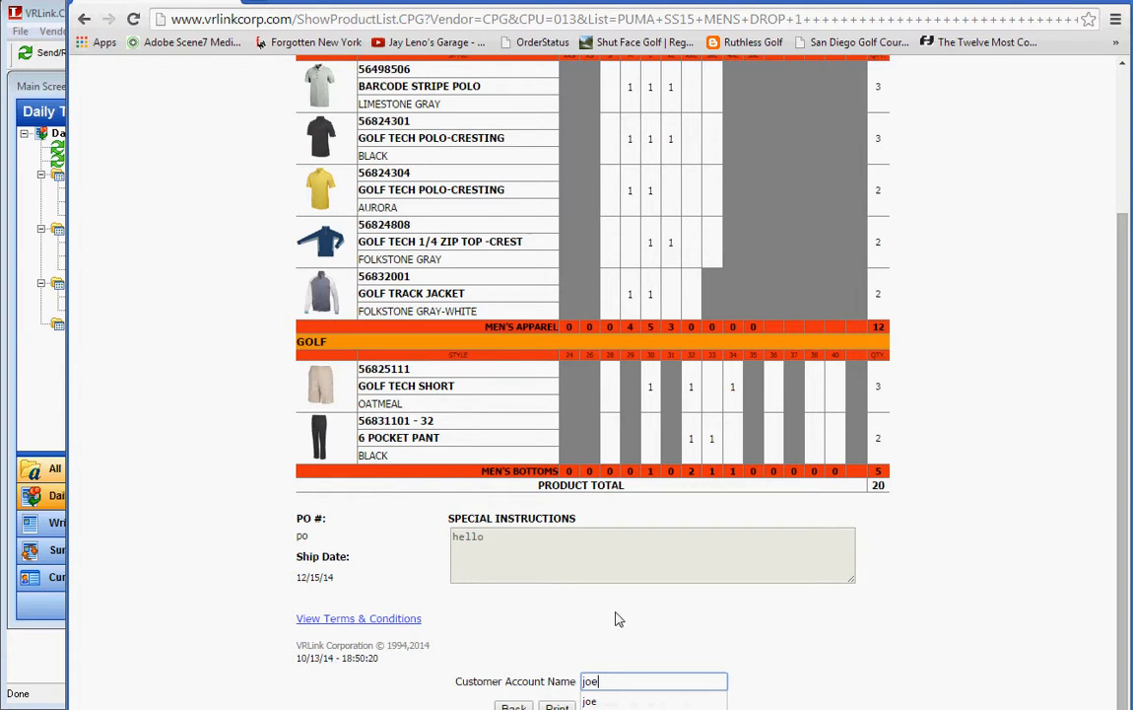
pyautogui.click(617, 617)
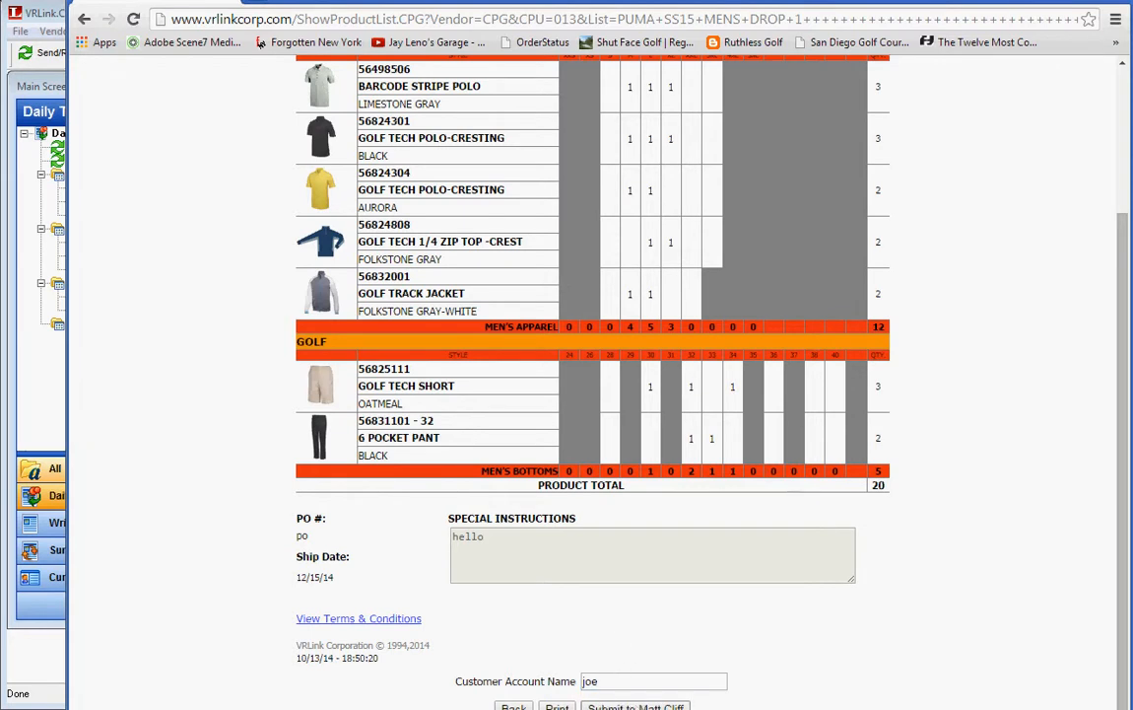
pyautogui.click(635, 707)
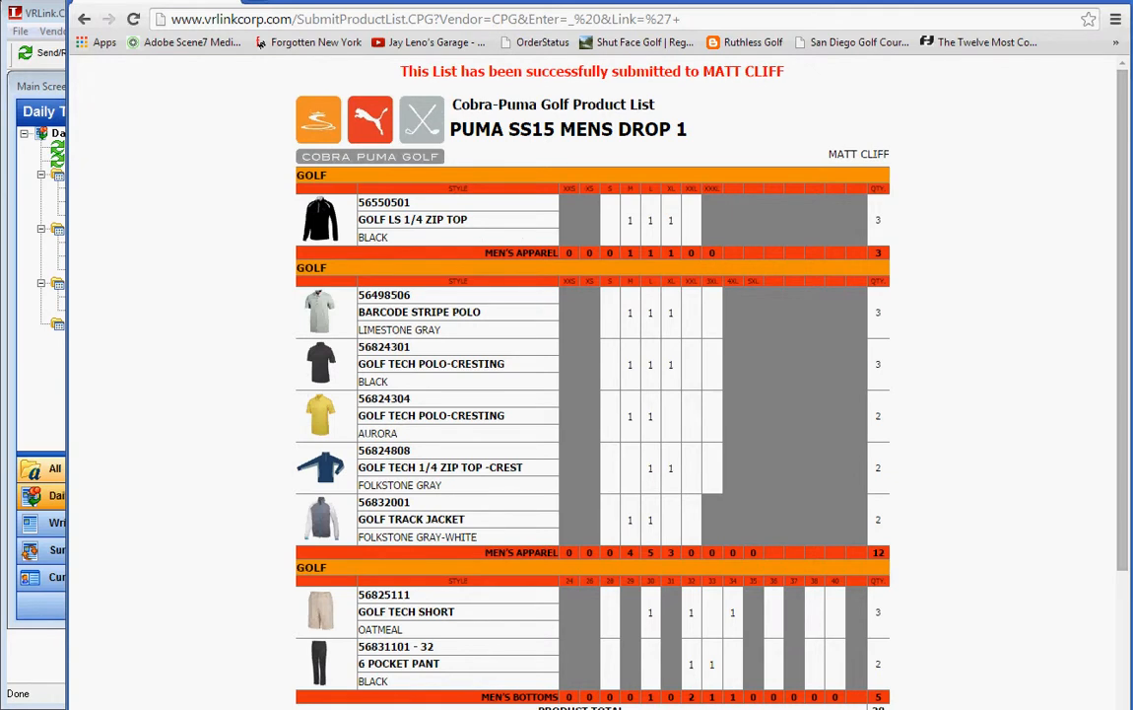
# Step: Switch back to VRLink and get the recently submitted customer smart lists from the daily tasks
pyautogui.click(1054, 1)
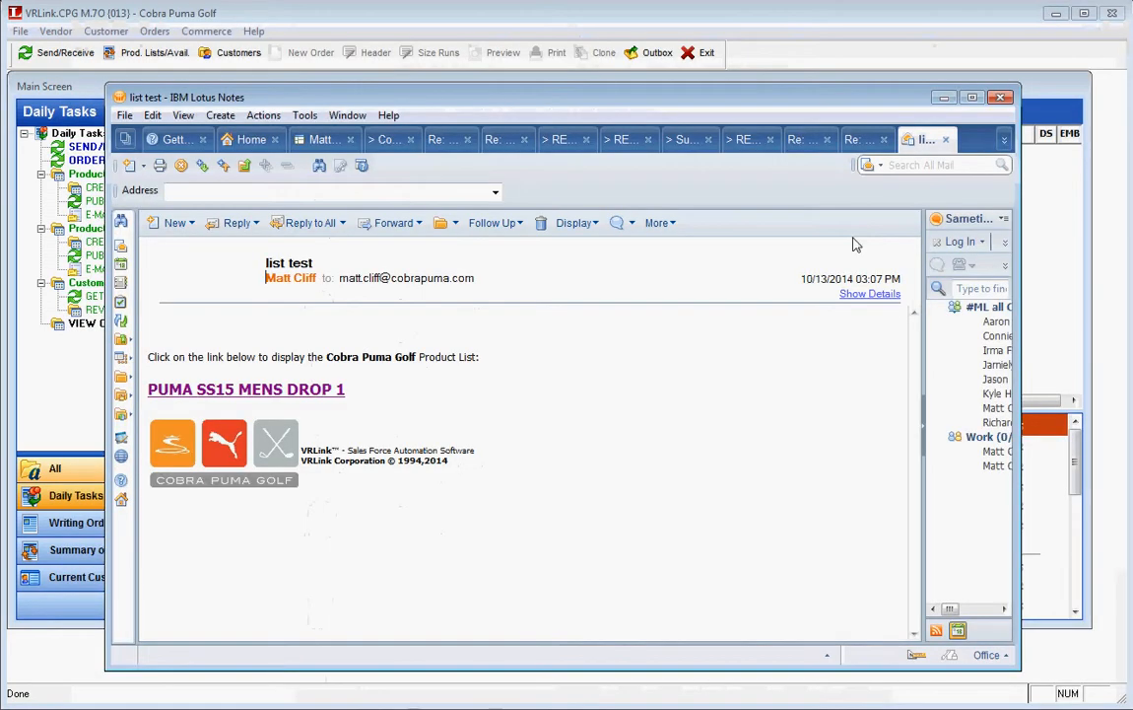
pyautogui.click(943, 96)
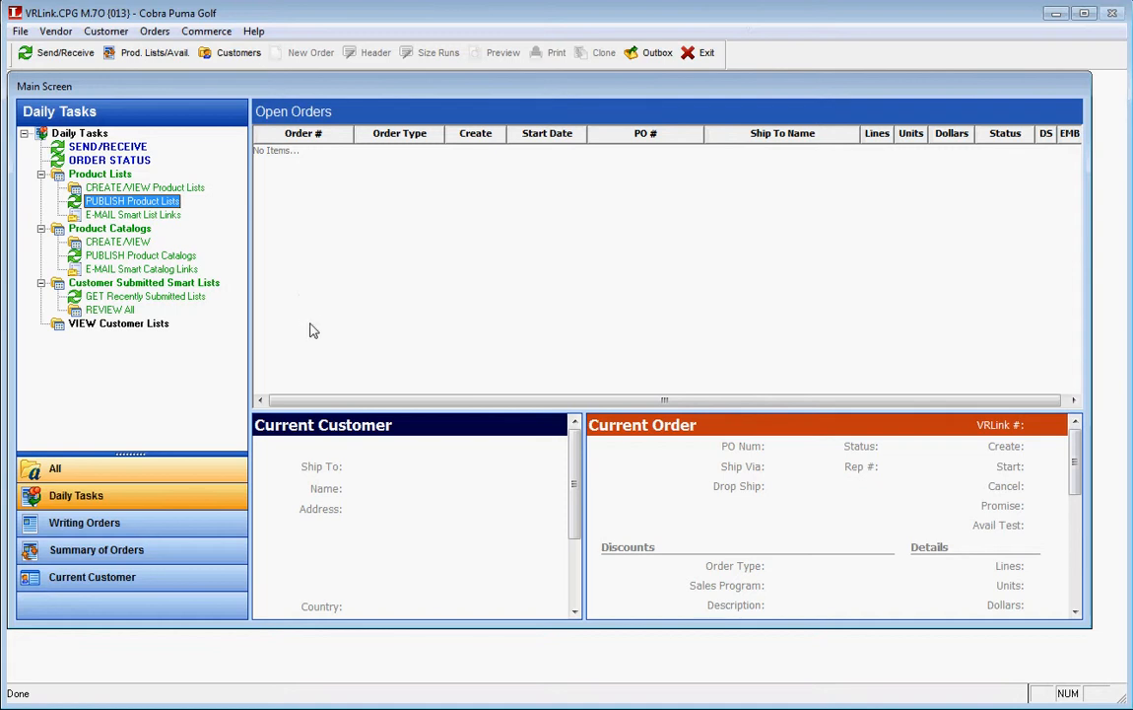
pyautogui.click(103, 501)
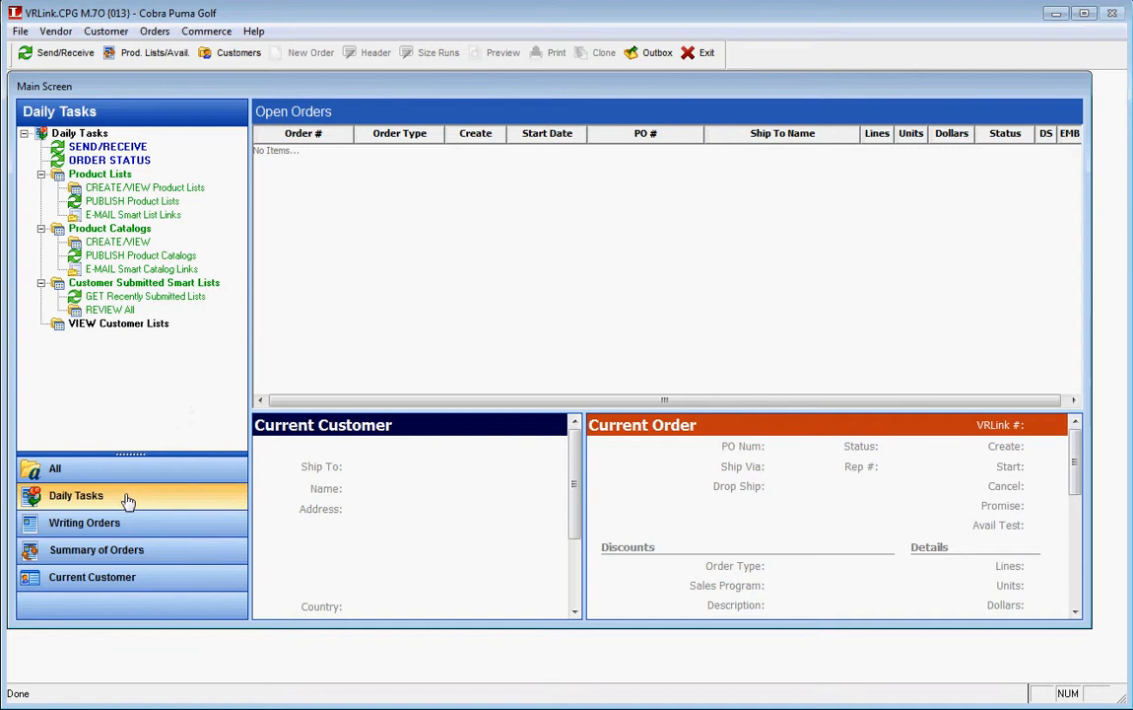
pyautogui.click(142, 298)
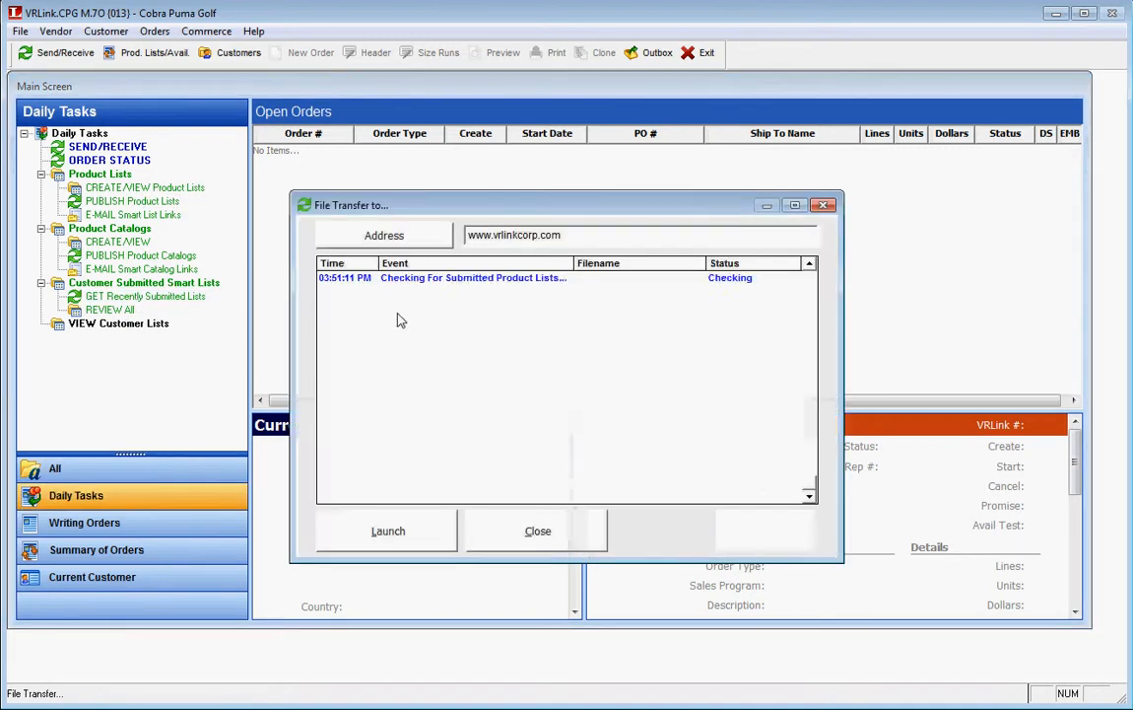